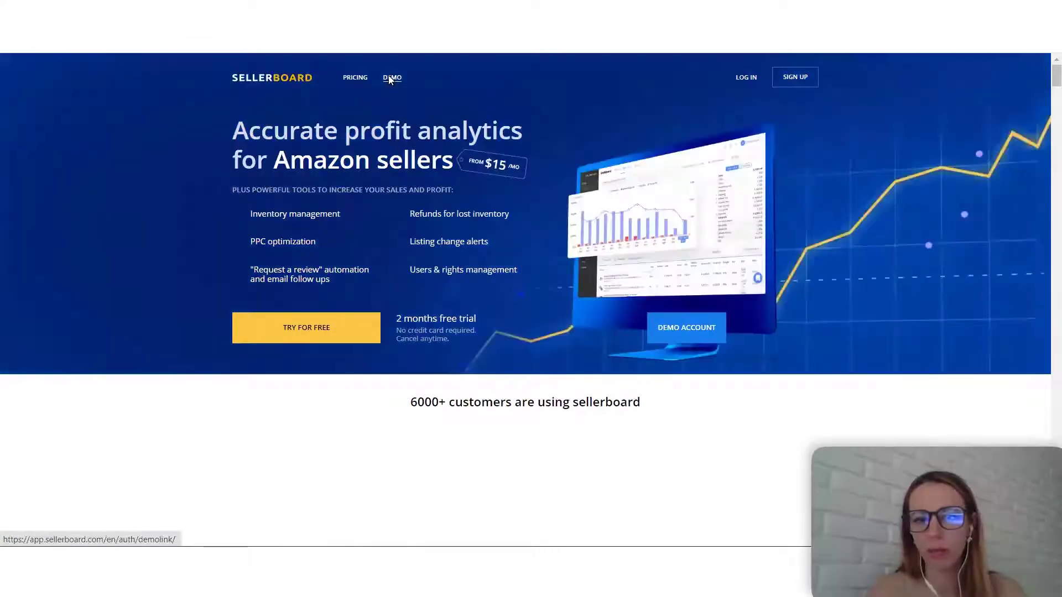
- Enter the Sellerboard demo account so its Dashboard loads with today's $958.71 sales
left_click(391, 78)
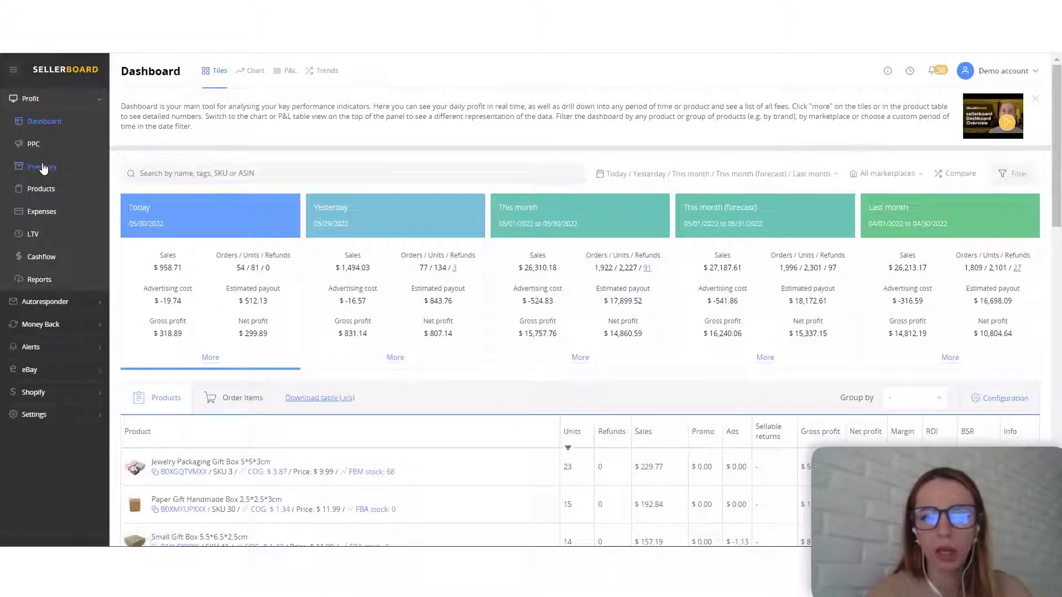
- Go to the Inventory page showing $2,421.10 FBA cost of goods and days of stock left
left_click(42, 166)
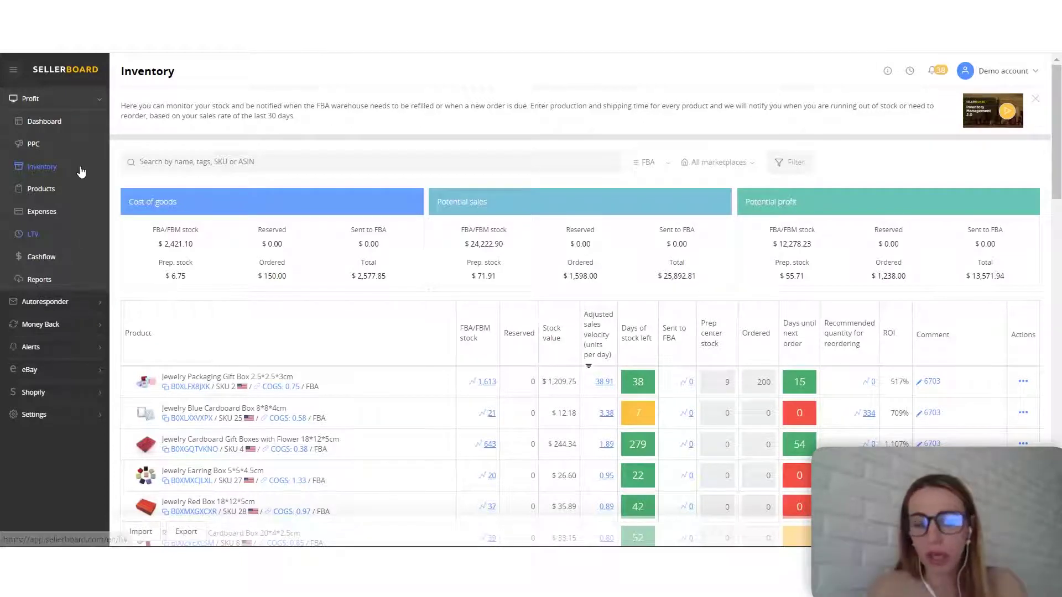
left_click(48, 166)
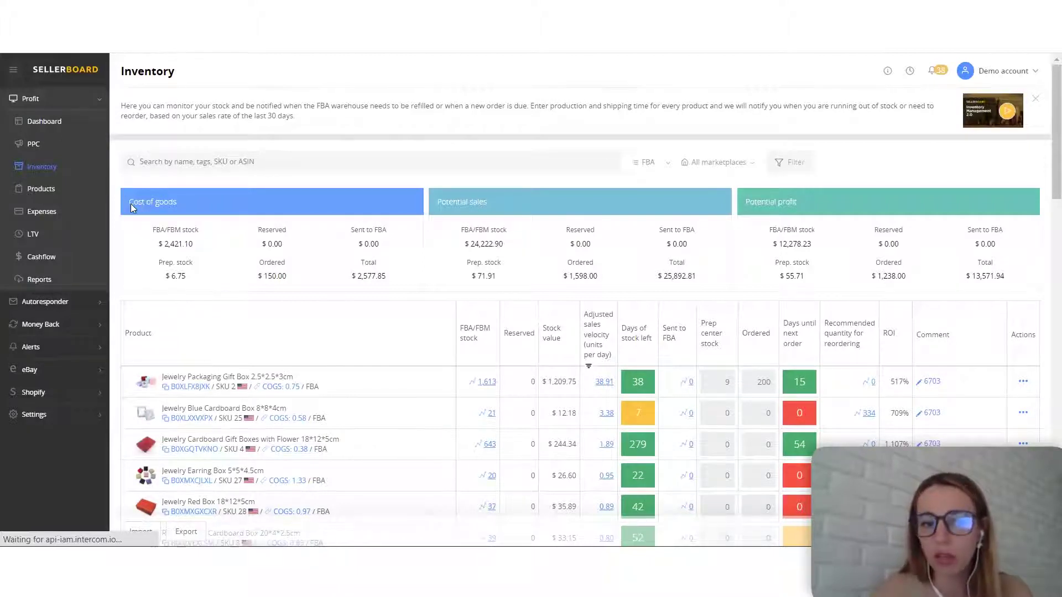
triple_click(296, 213)
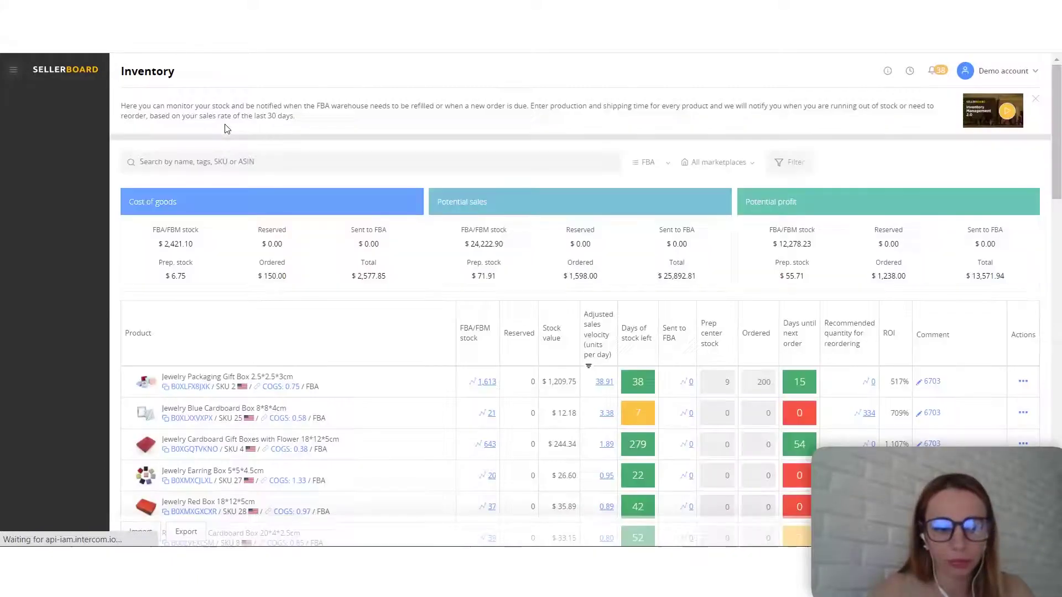
double_click(164, 246)
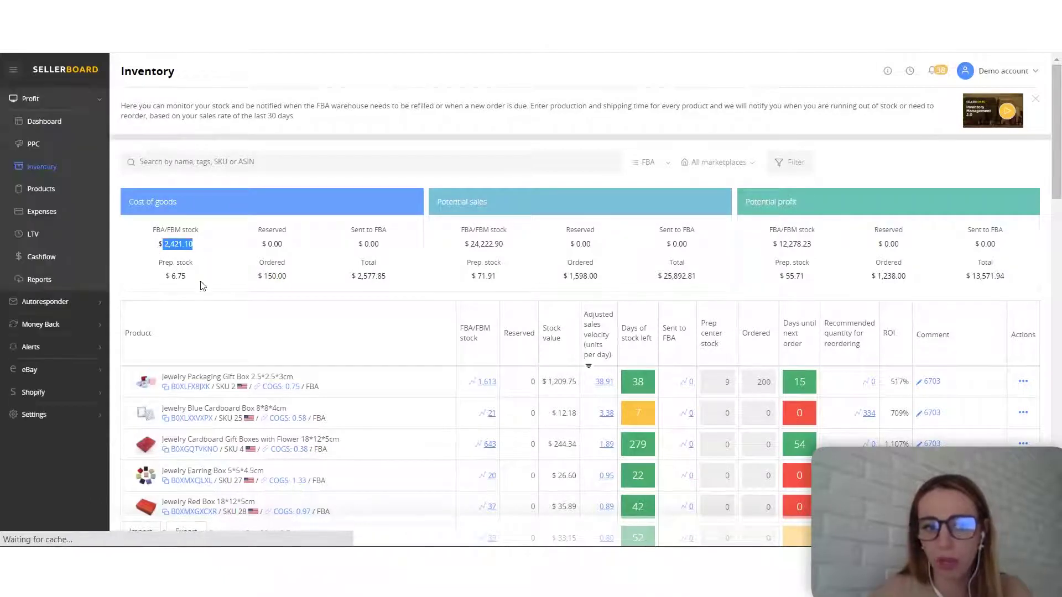
triple_click(185, 276)
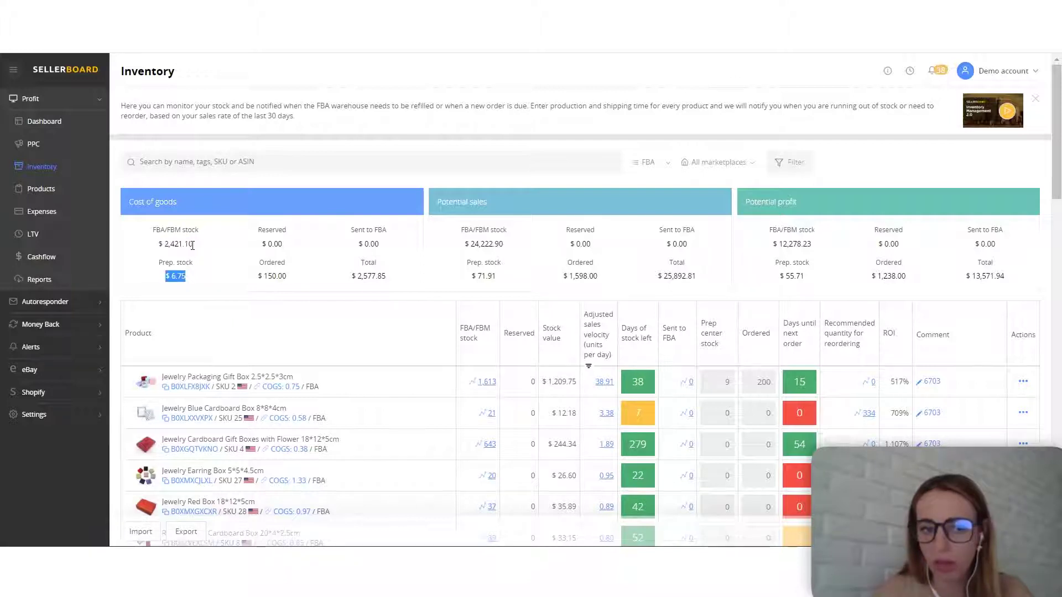
triple_click(153, 247)
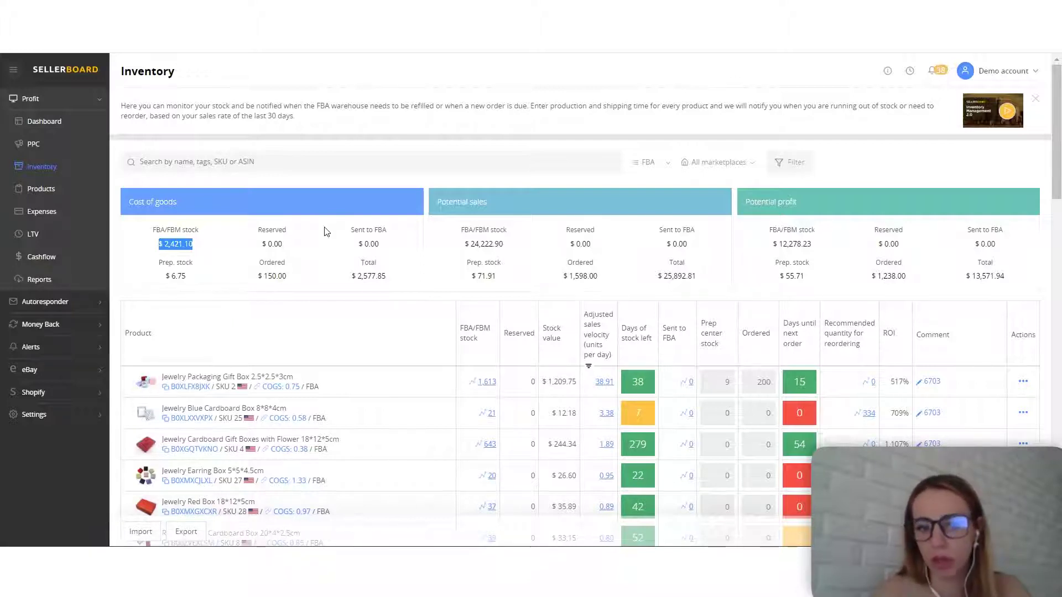
left_click_drag(286, 277, 258, 276)
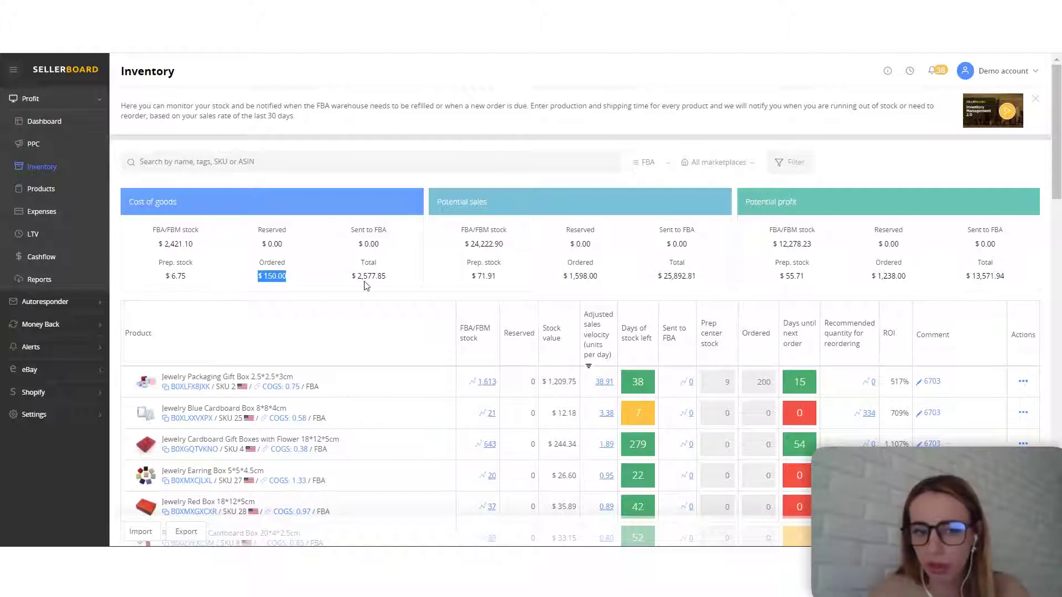
triple_click(395, 288)
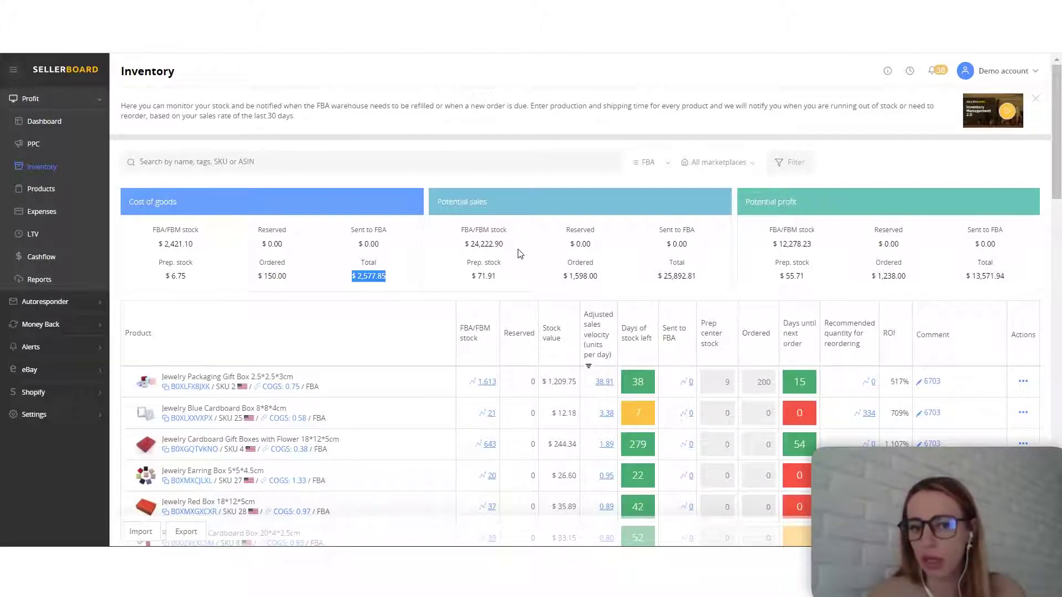
left_click(467, 239)
left_click_drag(564, 244, 465, 244)
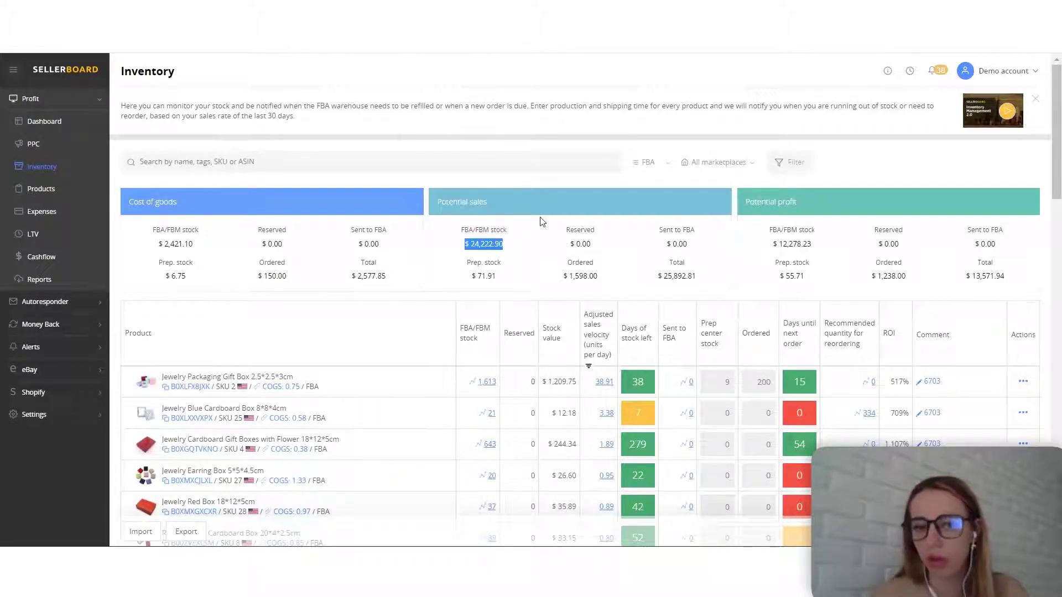
left_click(539, 250)
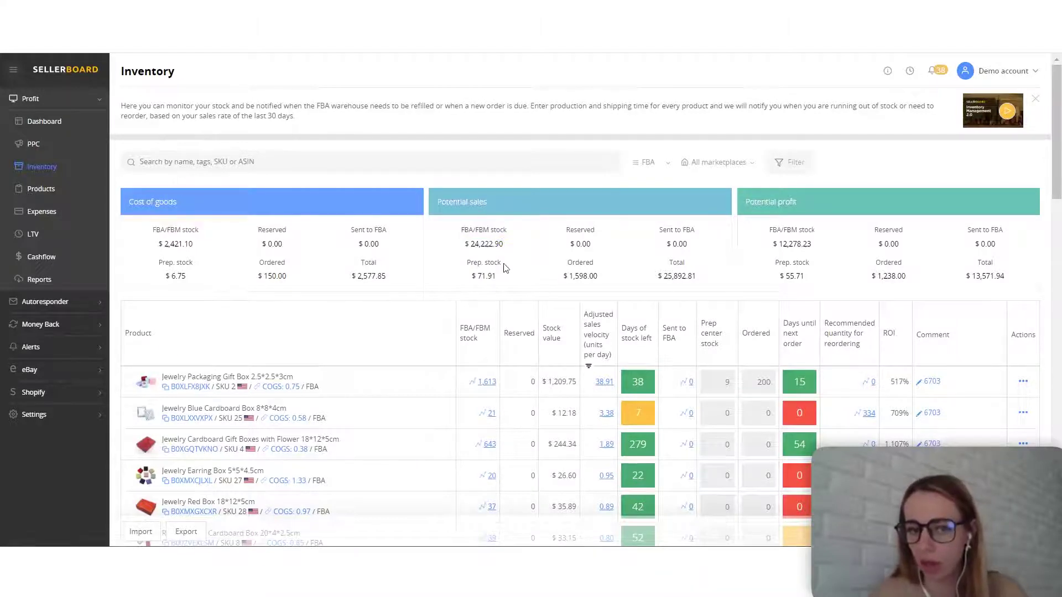
left_click_drag(467, 273, 510, 261)
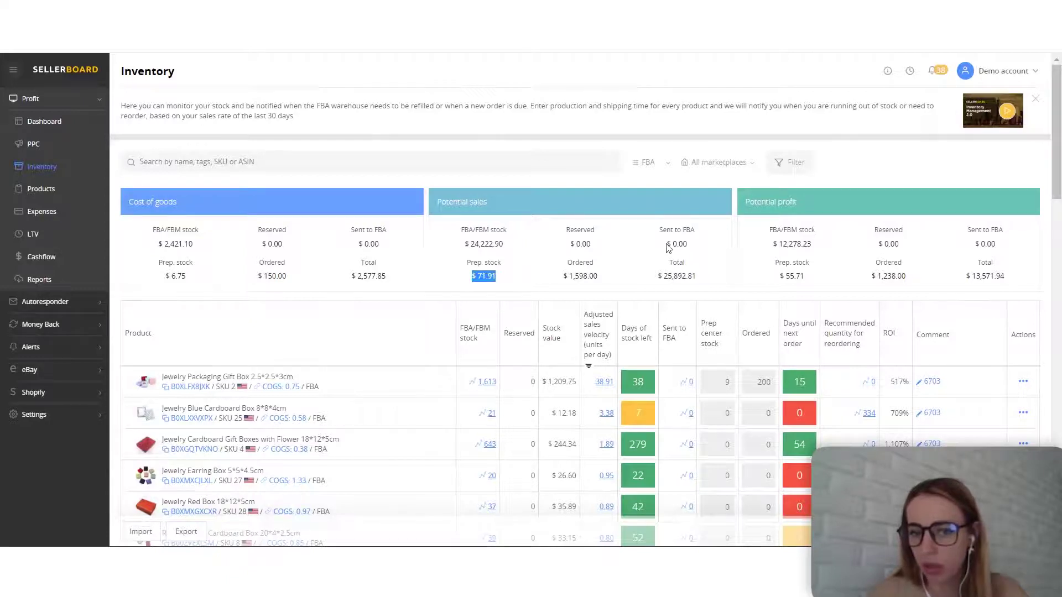
left_click_drag(570, 273, 599, 277)
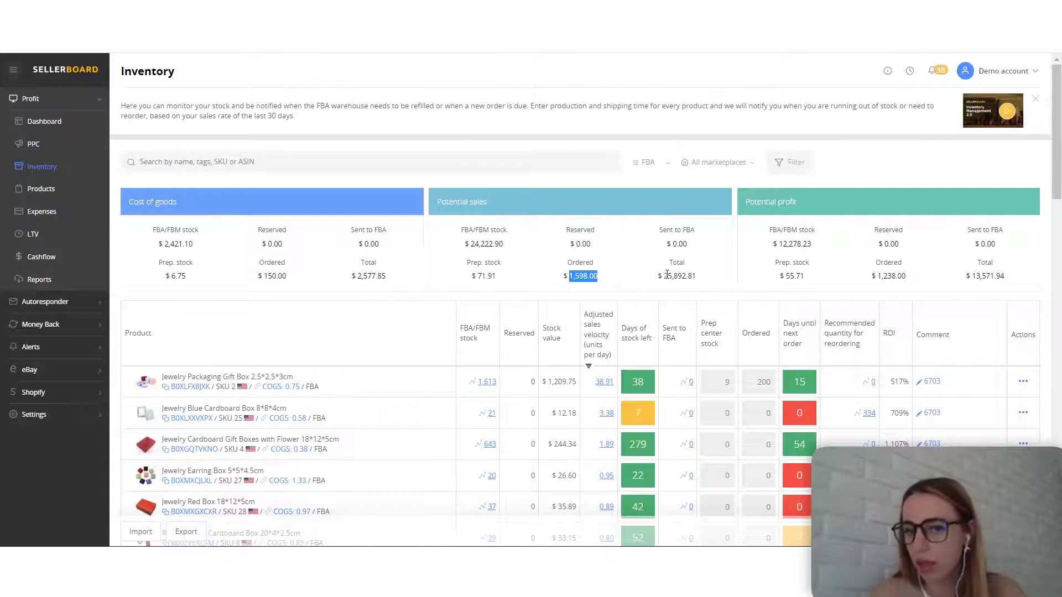
left_click_drag(667, 275, 696, 276)
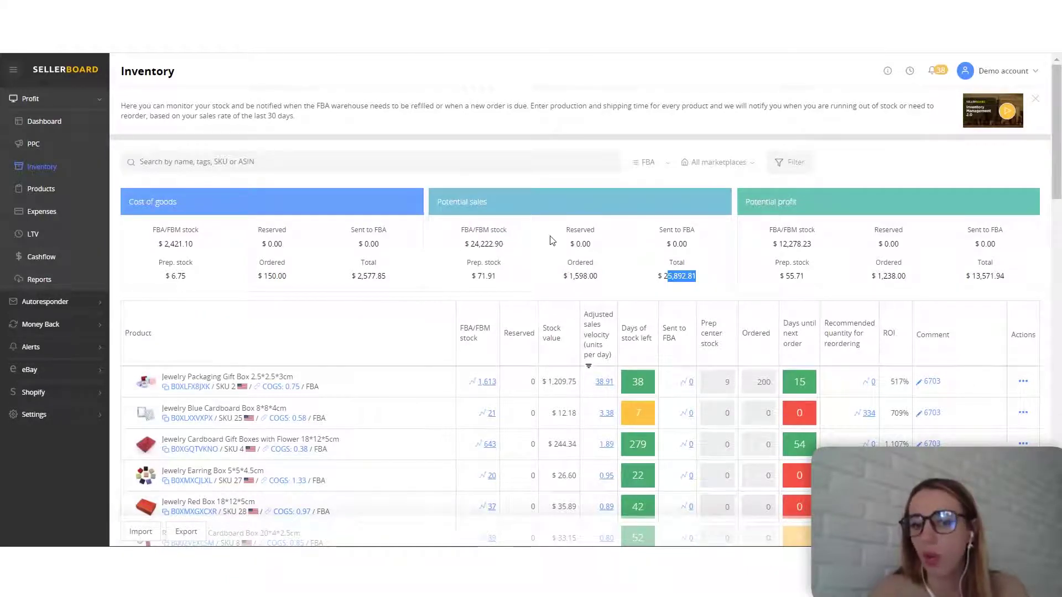
double_click(488, 242)
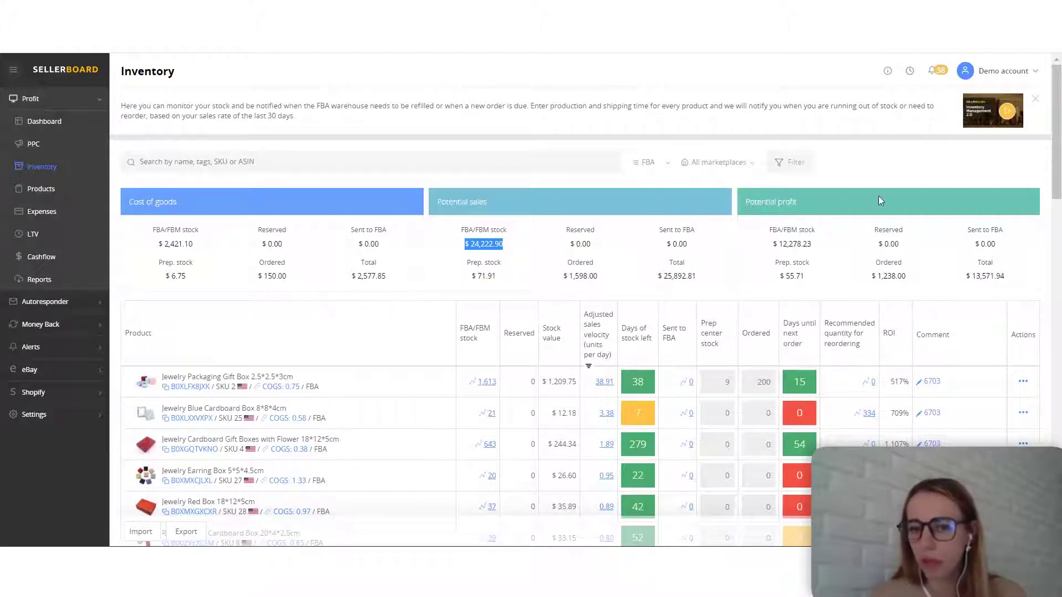
double_click(778, 243)
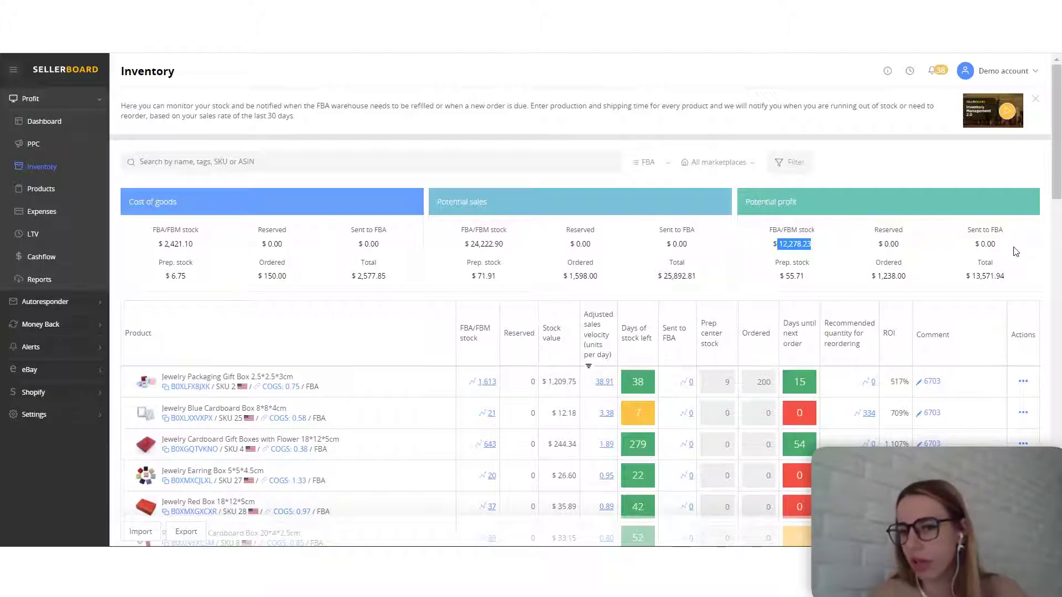
mouse_move(930, 239)
left_mouse_down()
mouse_move(882, 244)
mouse_move(927, 243)
left_mouse_up()
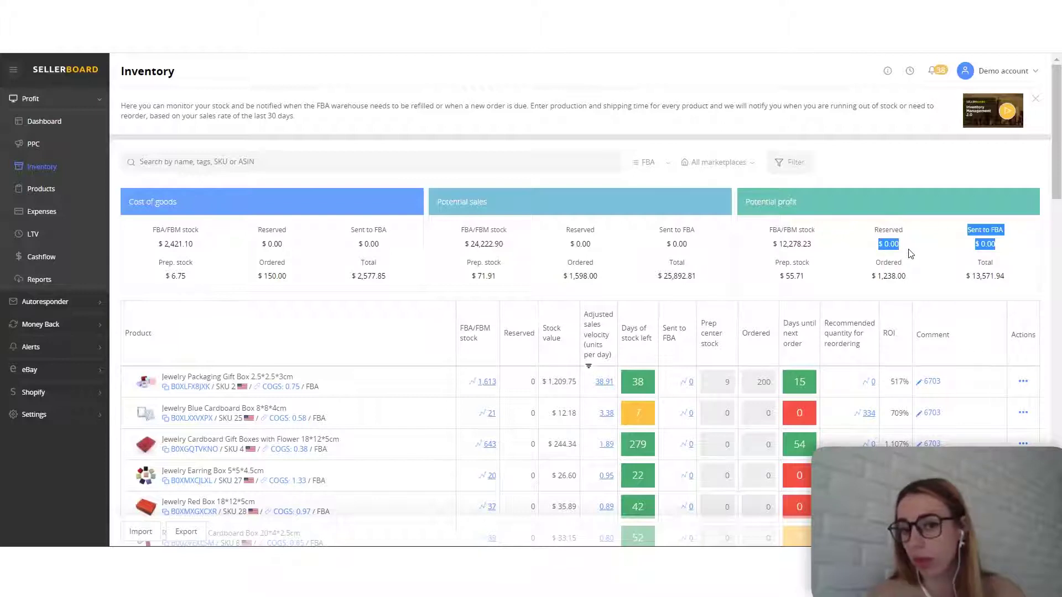
left_click_drag(779, 275, 805, 277)
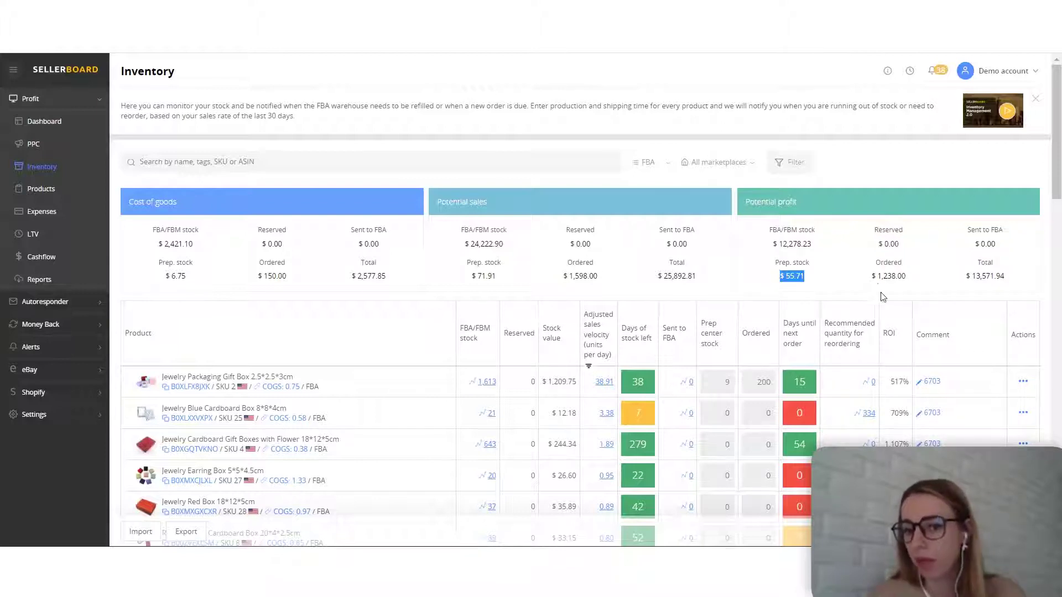
left_click_drag(912, 272, 876, 276)
left_click_drag(967, 279, 1019, 286)
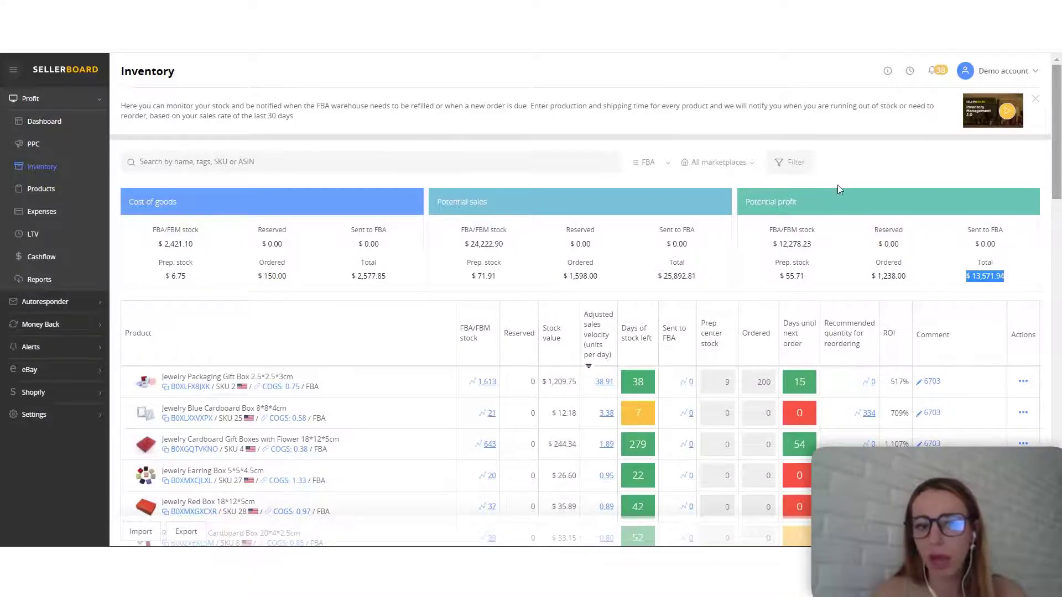
scroll(423, 150, "down", 1)
scroll(425, 136, "up", 1)
left_click(438, 111)
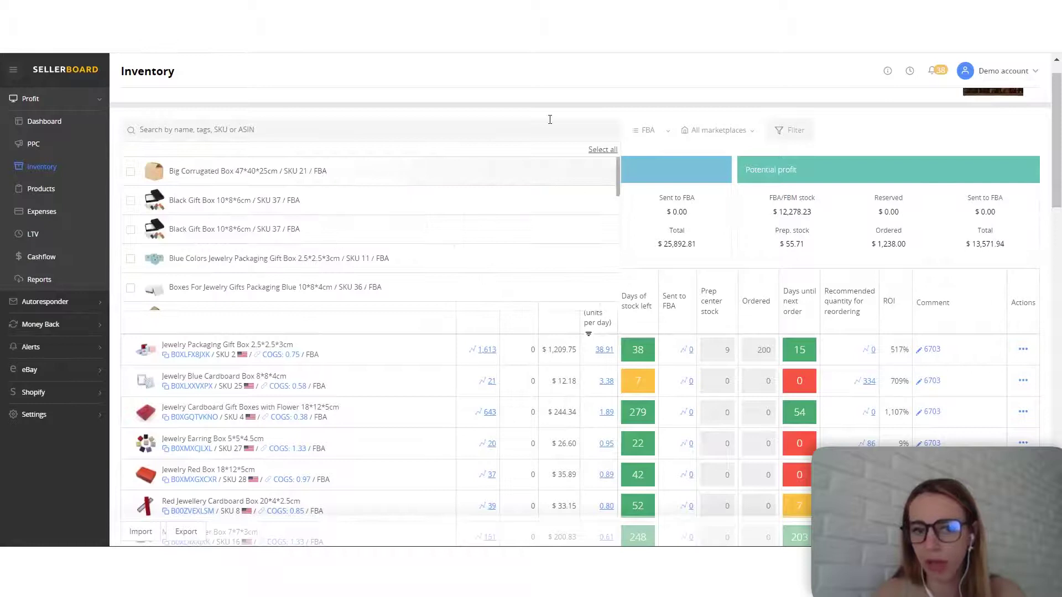
left_click(648, 131)
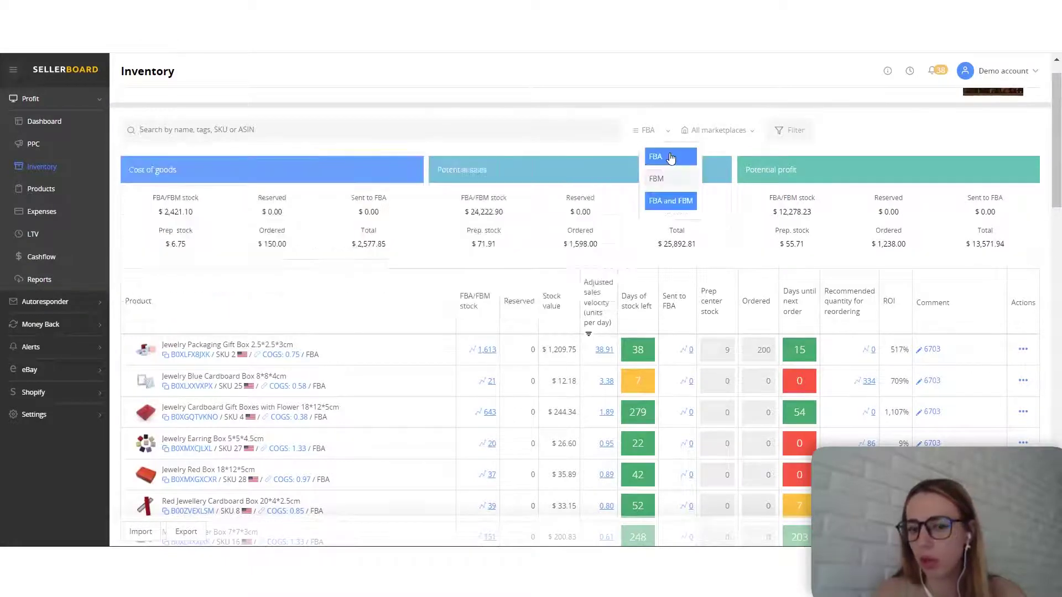
left_click(672, 178)
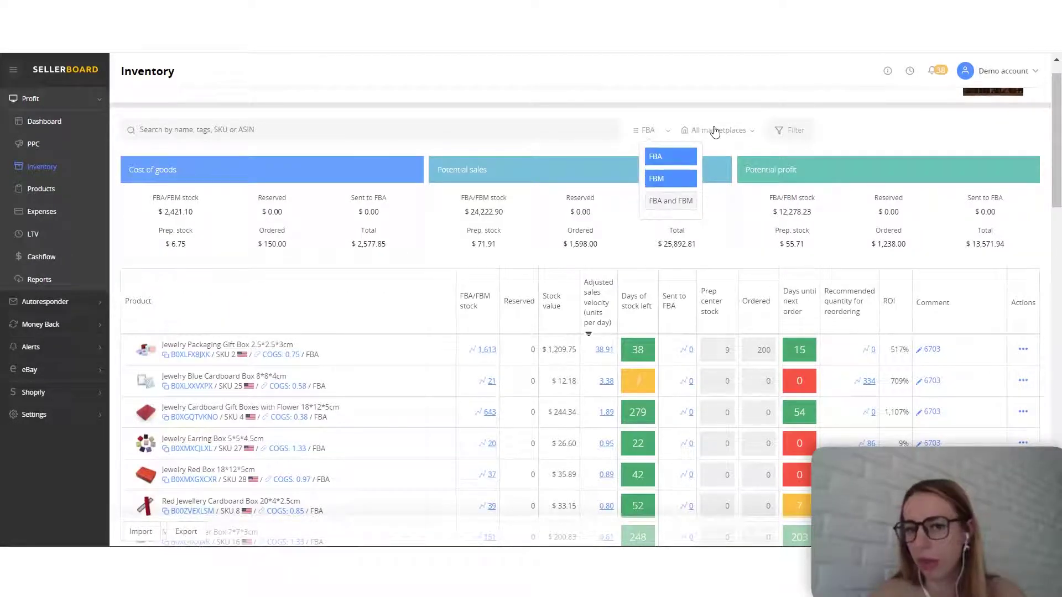
left_click(713, 131)
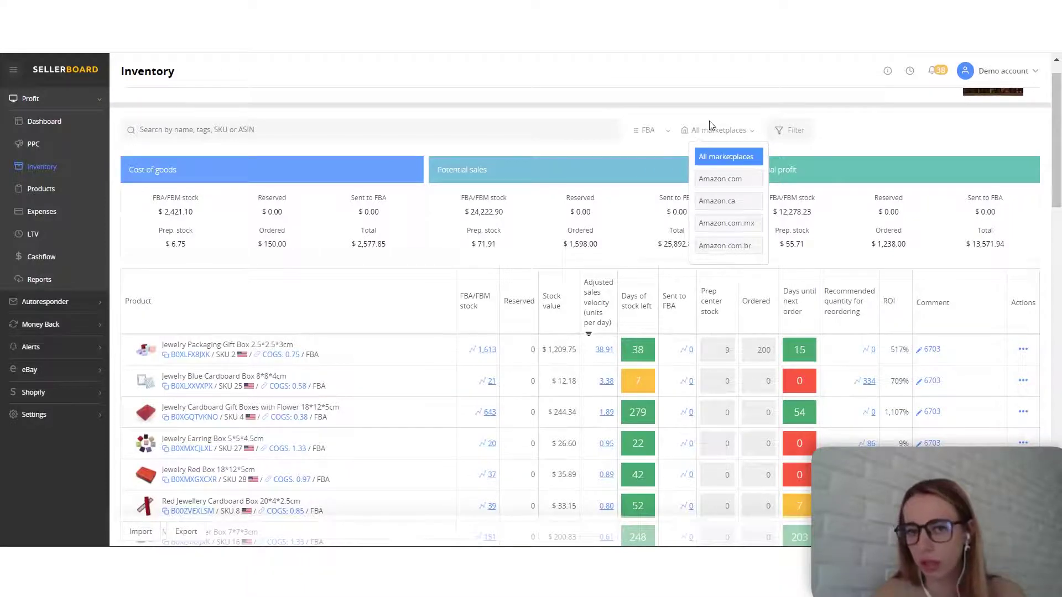
left_click(373, 207)
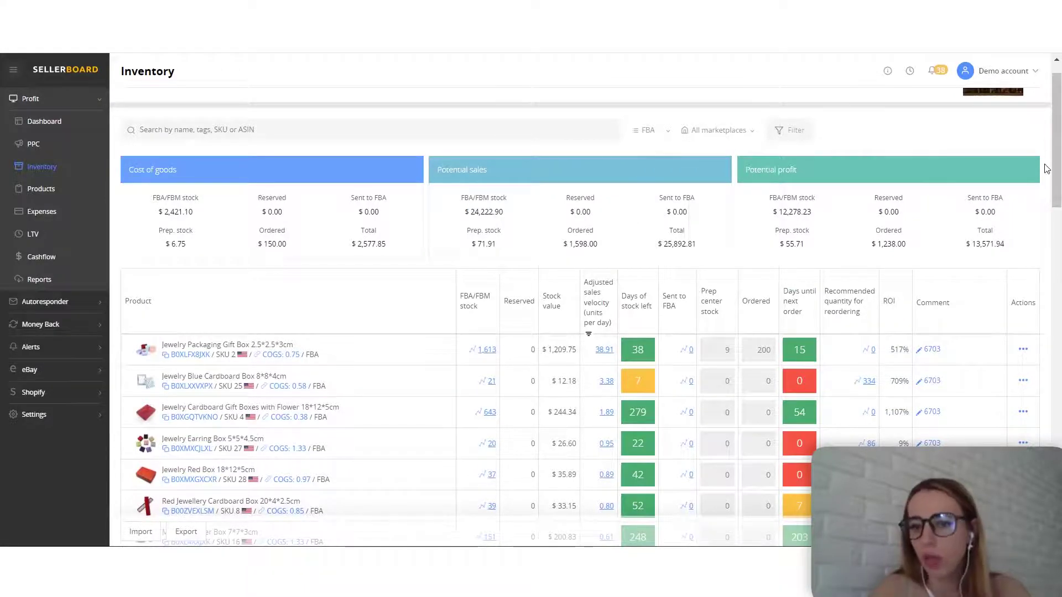
scroll(1045, 174, "down", 2)
scroll(354, 299, "up", 1)
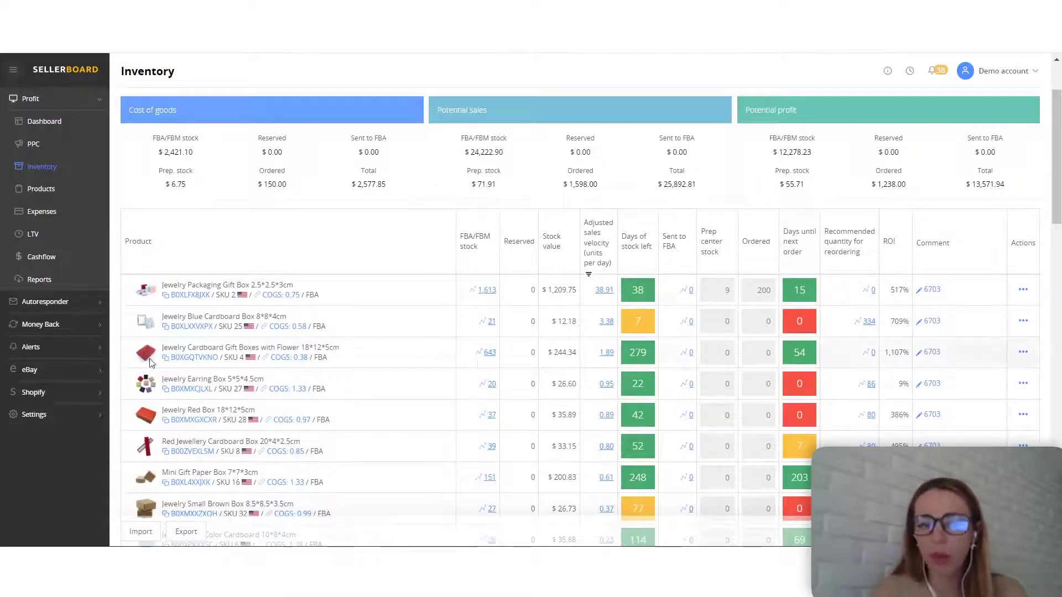
- Open the Jewelry Packaging Gift Box cost breakdown and inspect Manufacturing 0.60 and Shipping 300.00
left_click(282, 295)
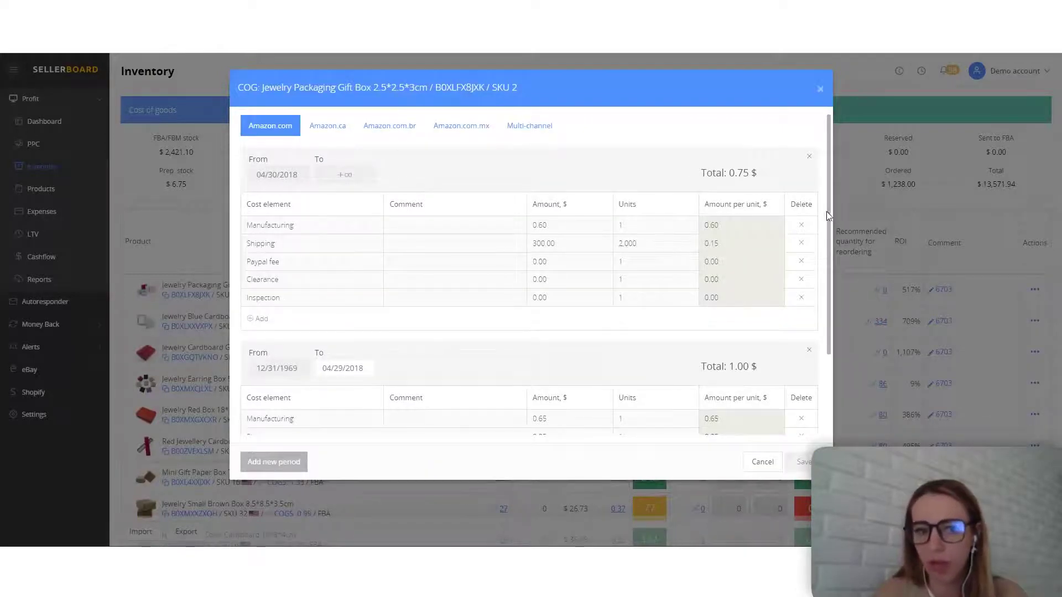
left_click(560, 233)
left_click(539, 243)
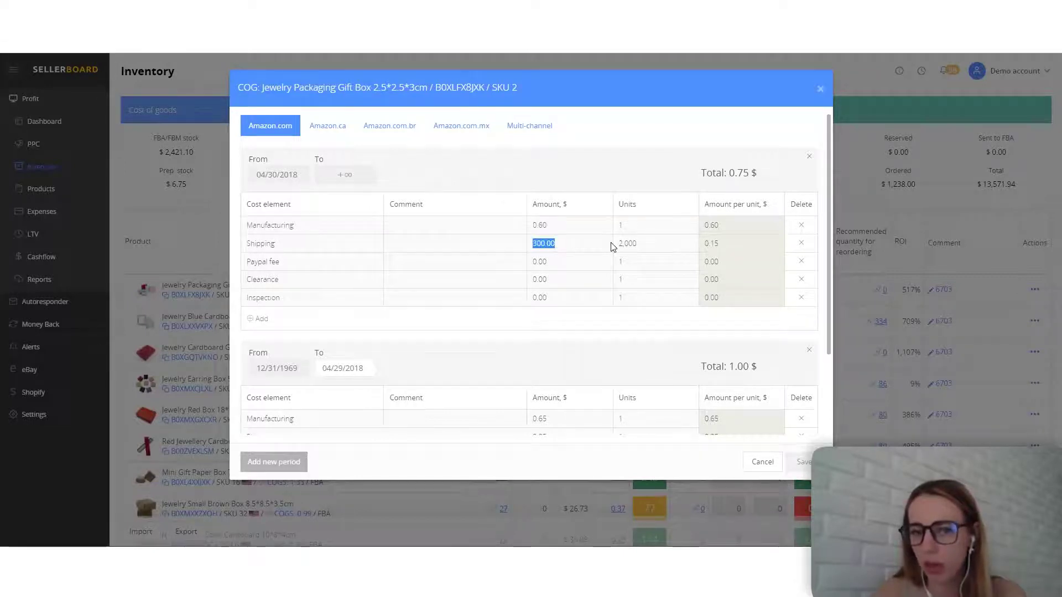
key("Tab")
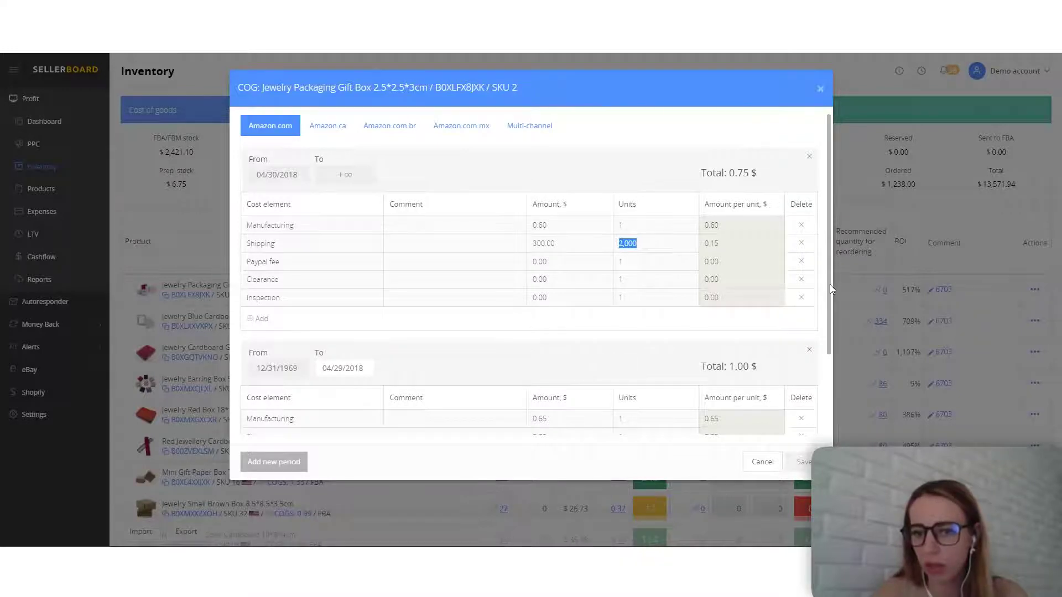
- Dismiss the sign-up popup and close the cost breakdown, returning to the Inventory table
scroll(827, 310, "down", 3)
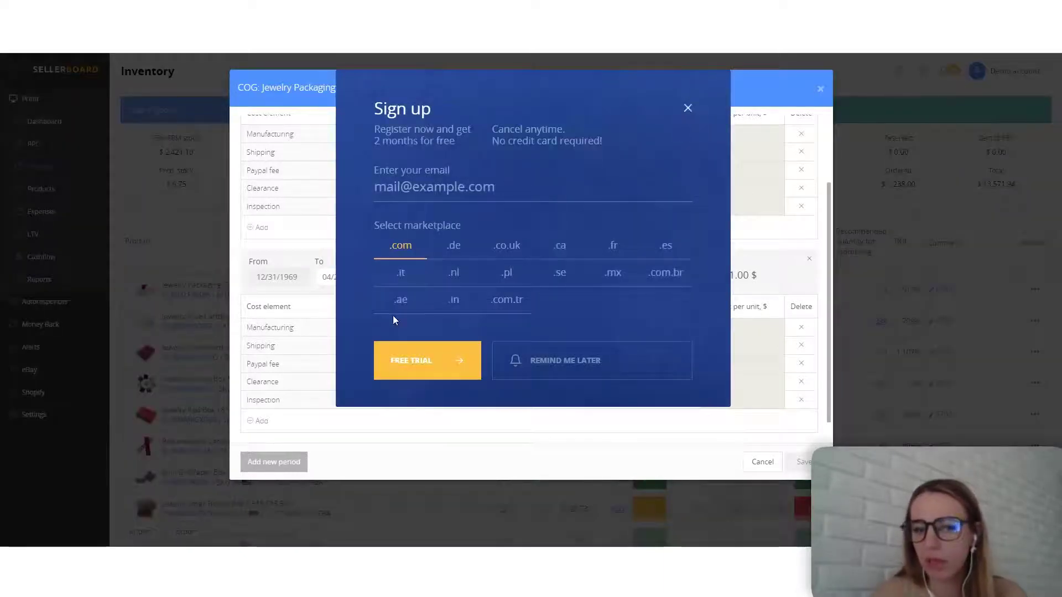
key("Escape")
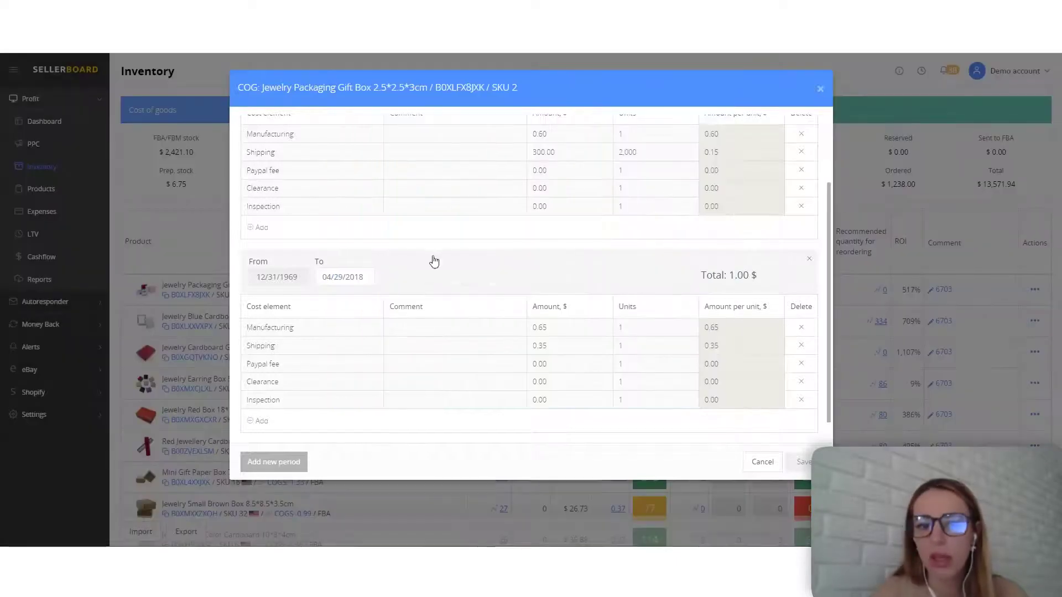
key("Escape")
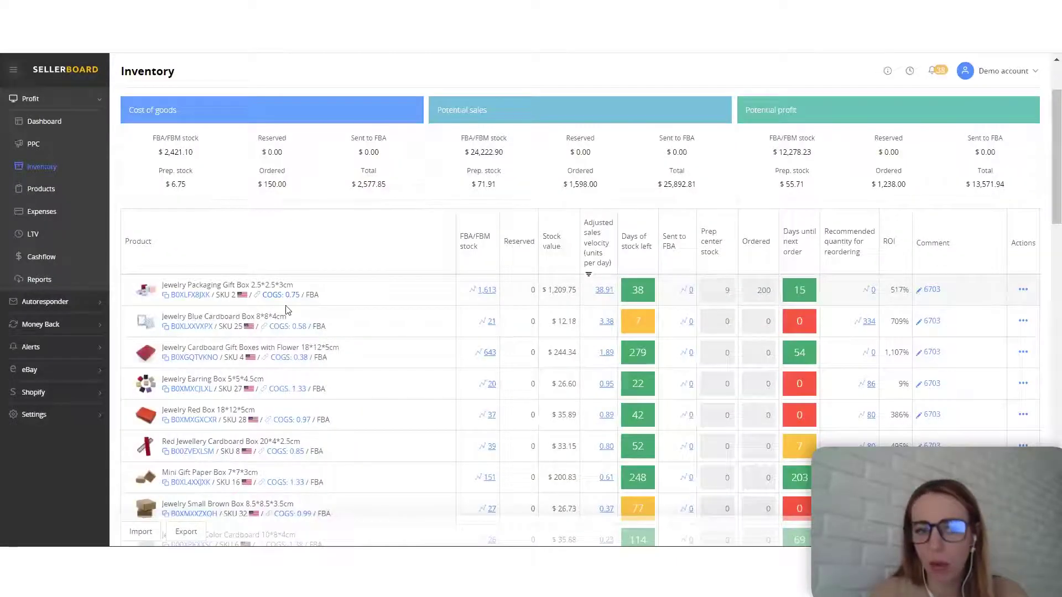
double_click(312, 295)
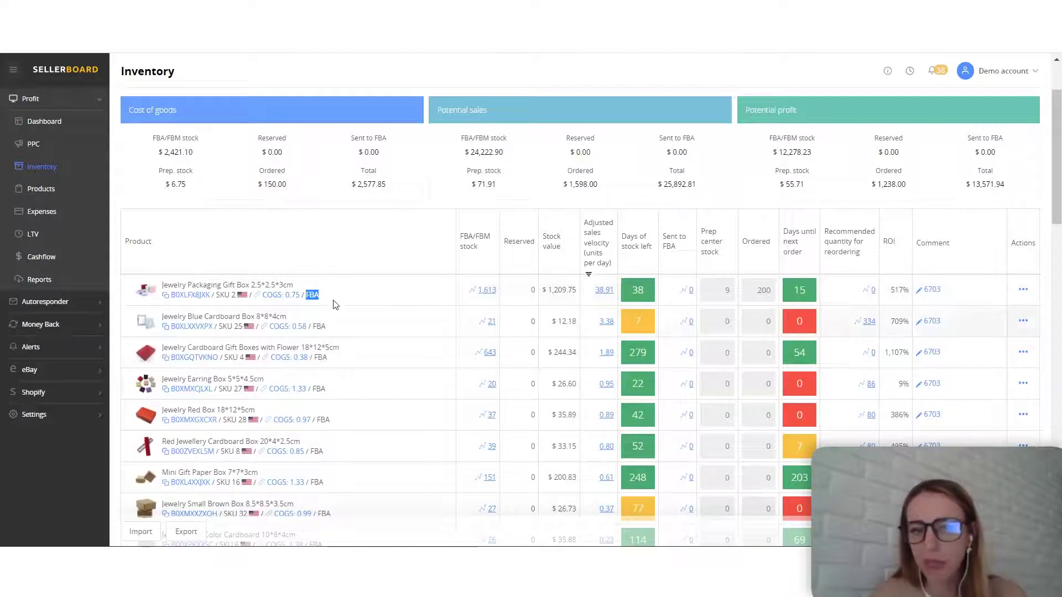
left_click(357, 297)
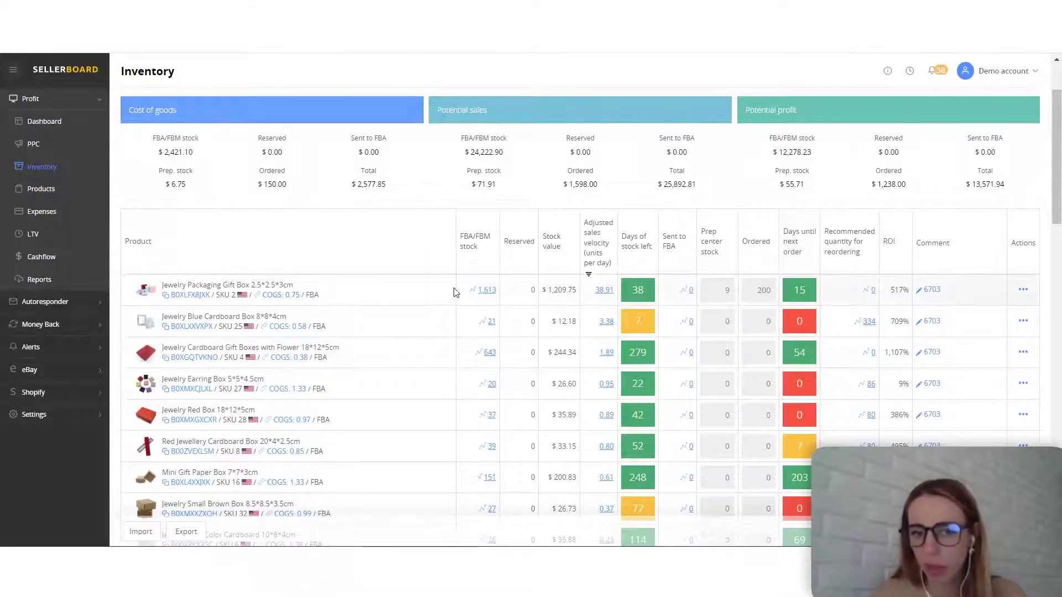
left_click(495, 289)
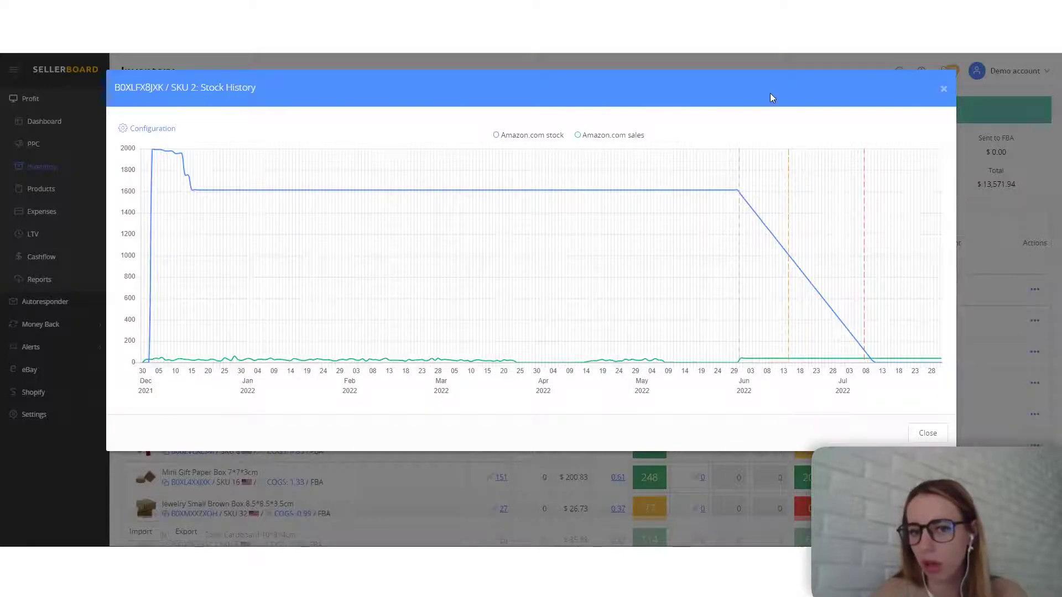
triple_click(754, 119)
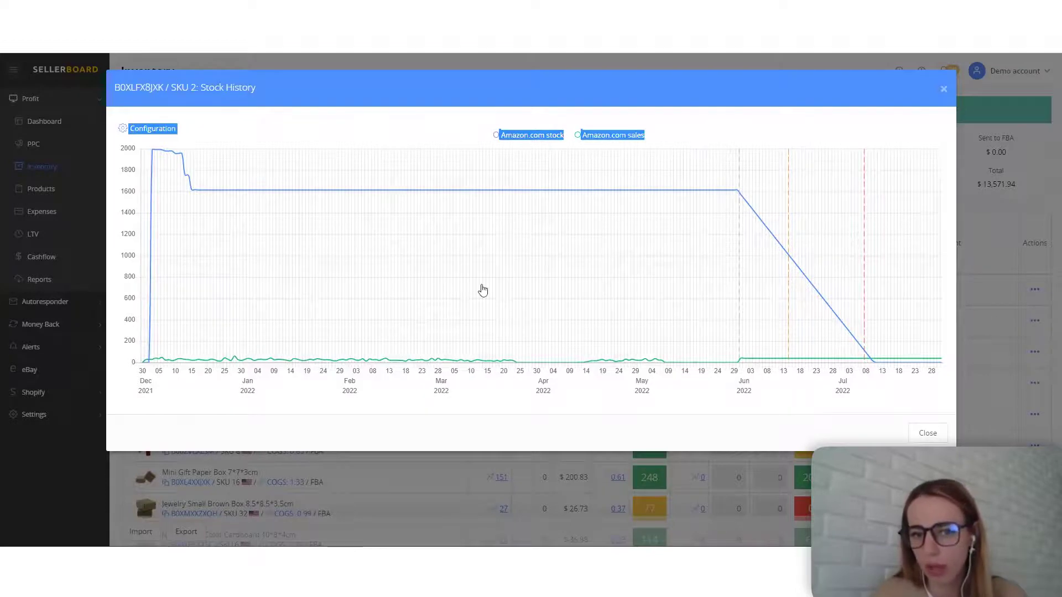
key("Escape")
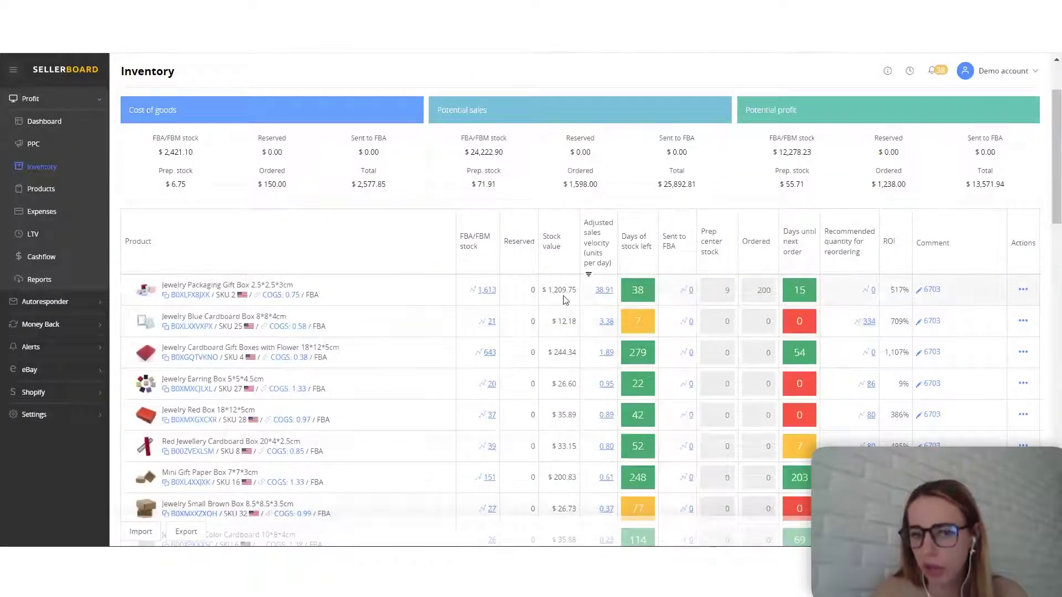
double_click(566, 288)
double_click(564, 288)
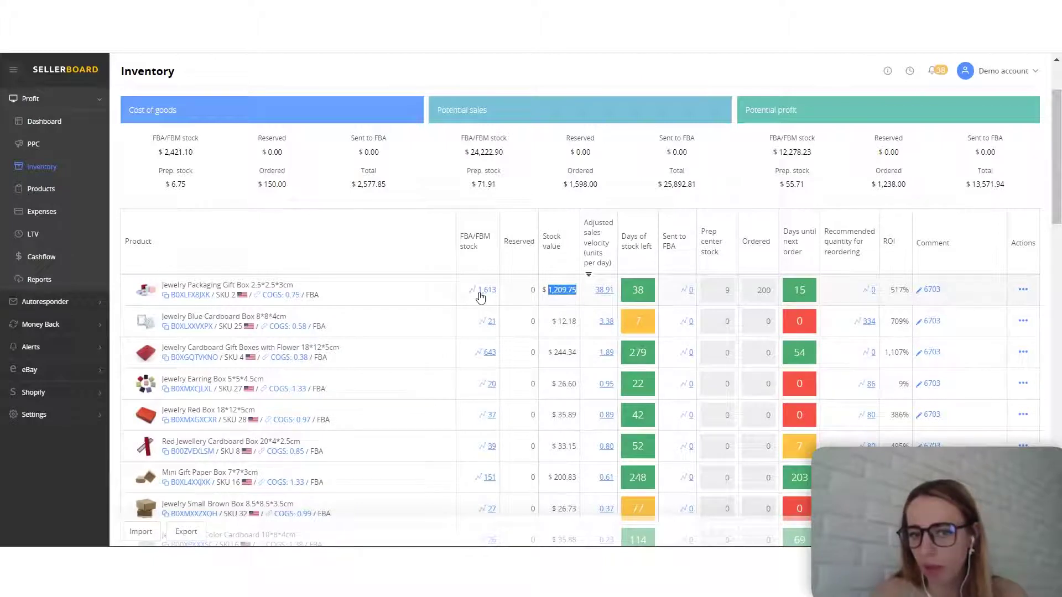
left_click(605, 291)
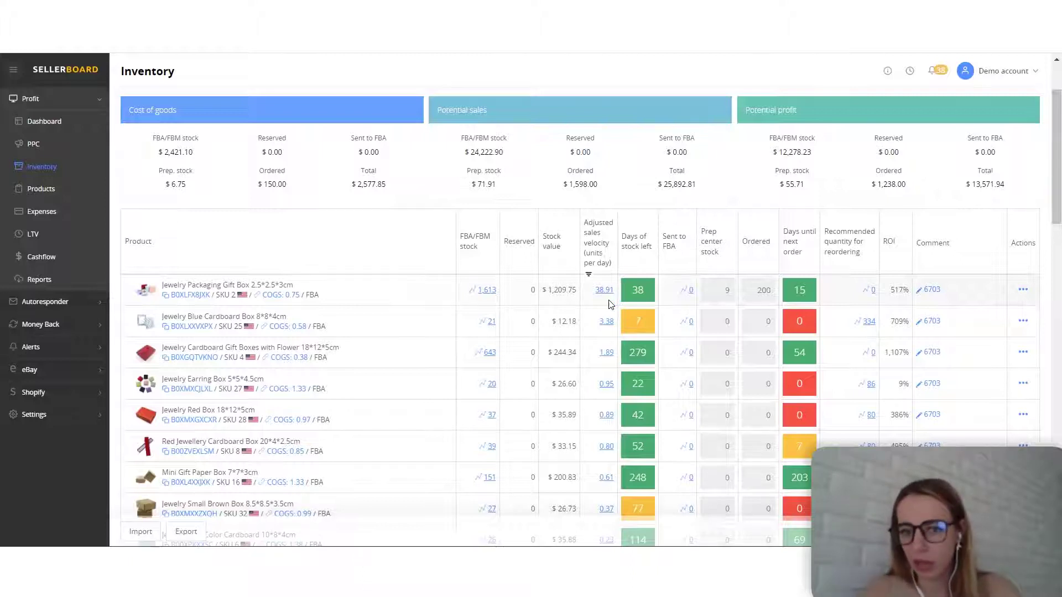
double_click(504, 302)
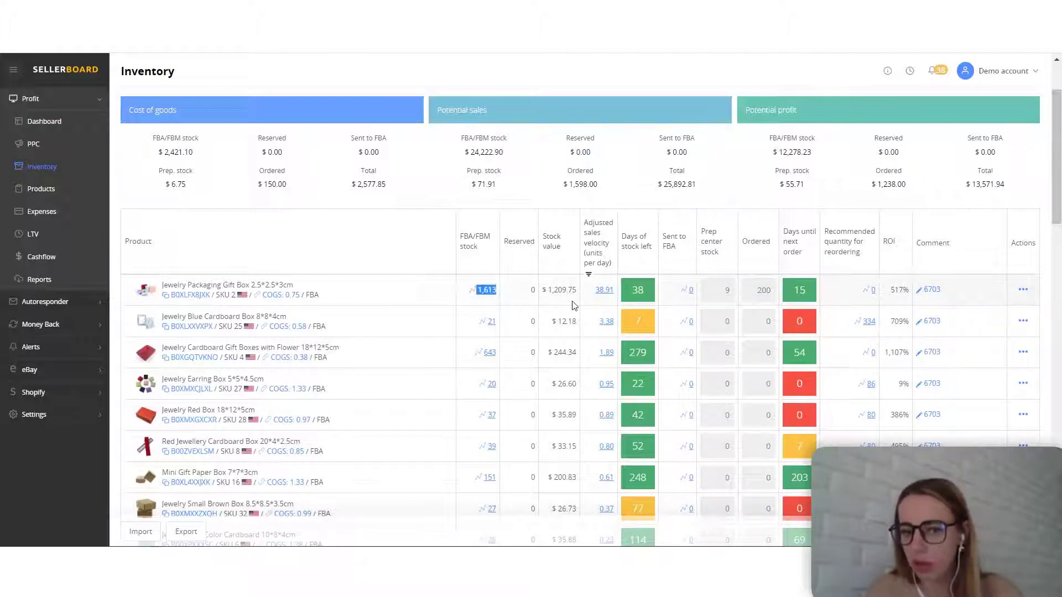
double_click(607, 291)
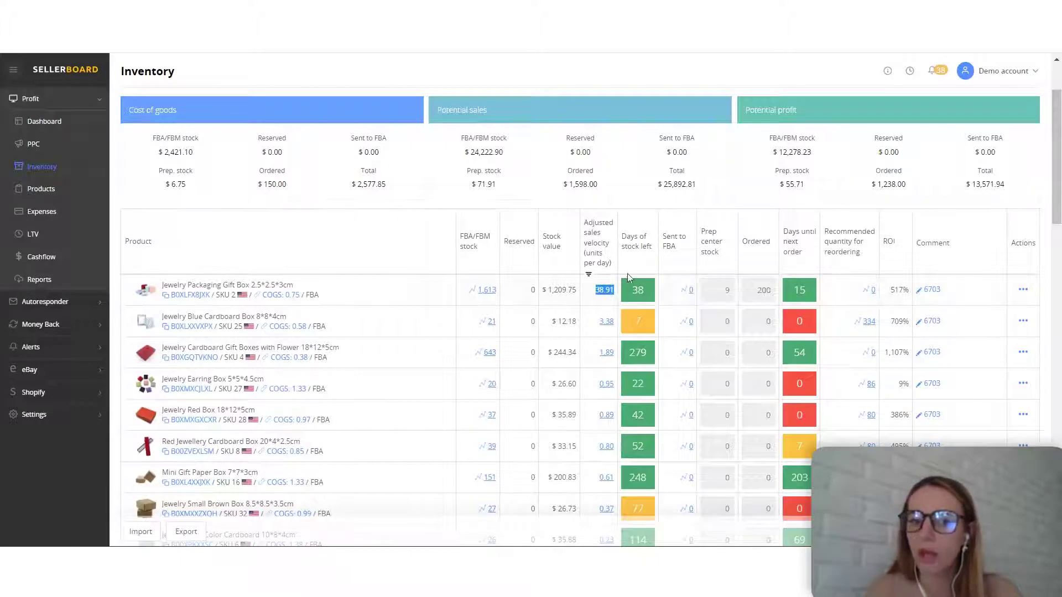
left_click(710, 296)
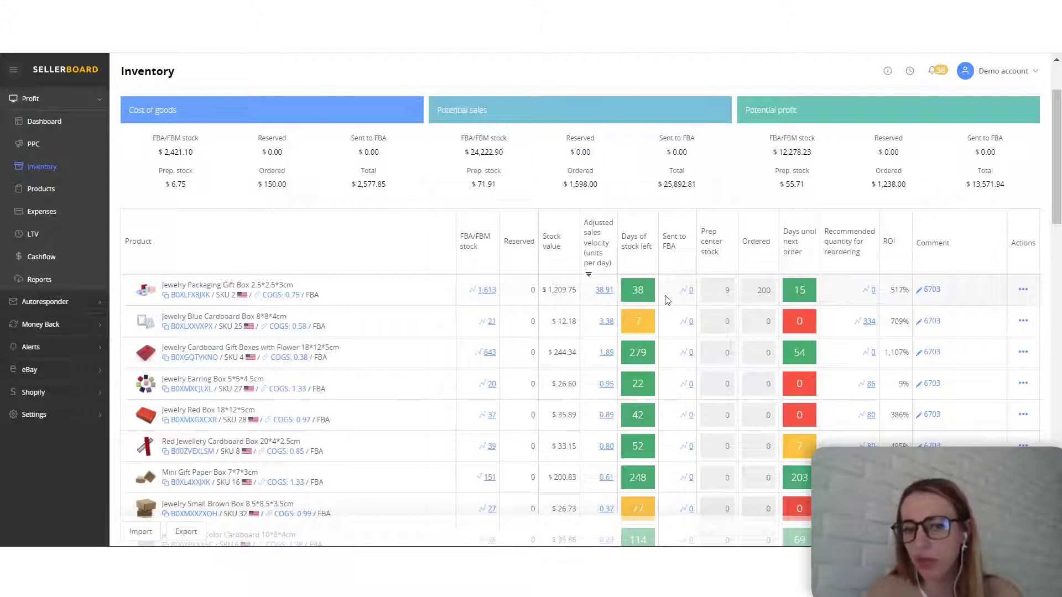
double_click(636, 291)
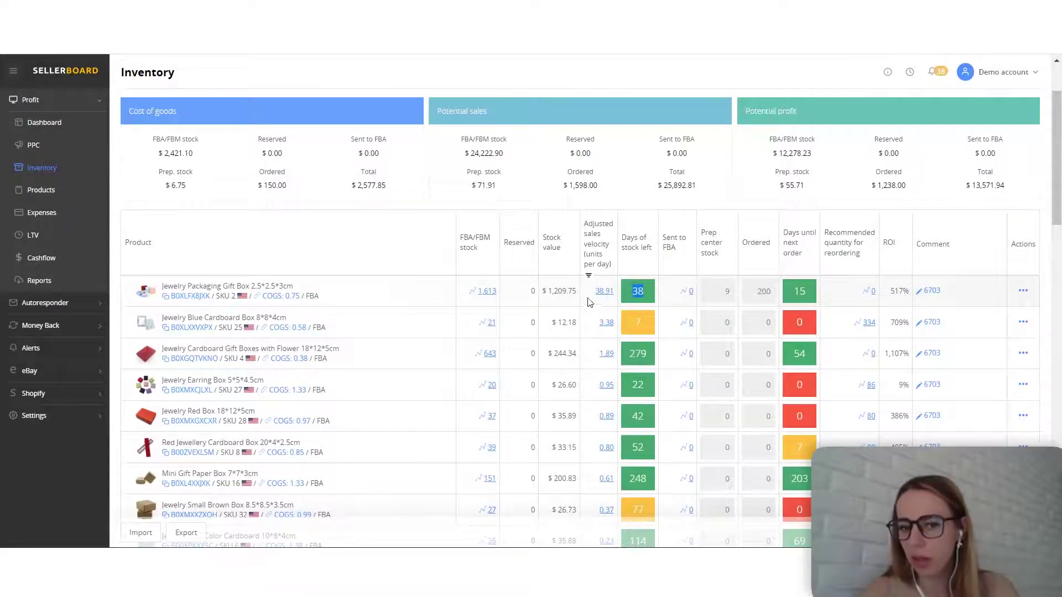
left_click(590, 302)
double_click(510, 300)
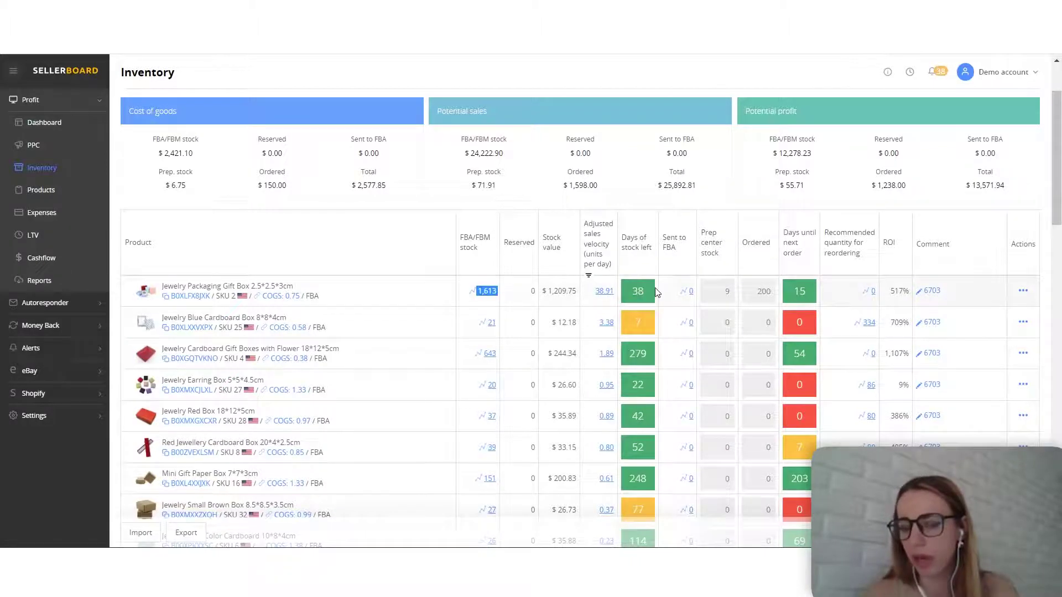
left_click_drag(644, 290, 813, 292)
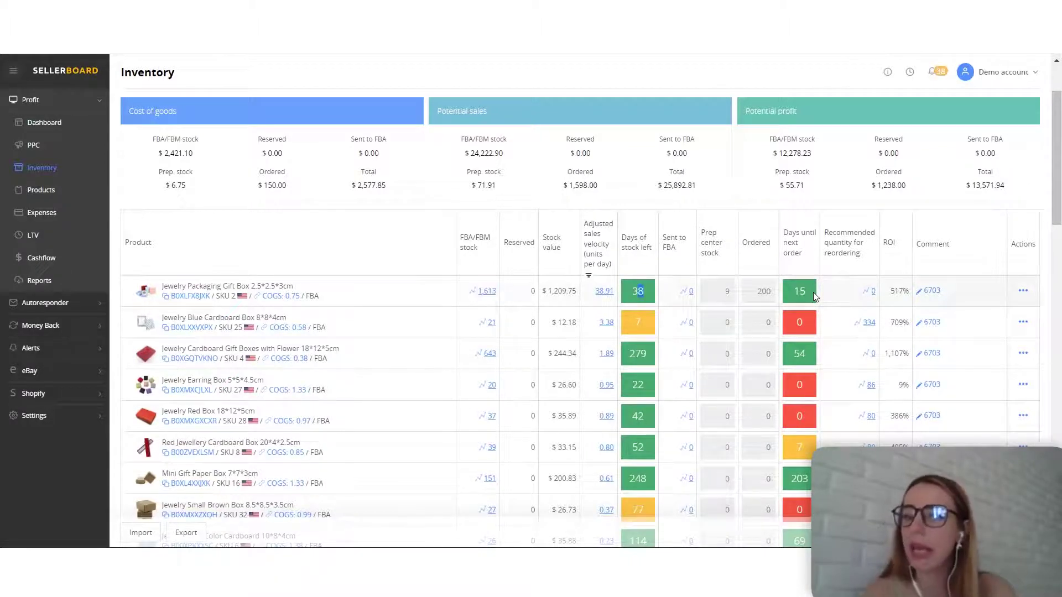
left_click(795, 288)
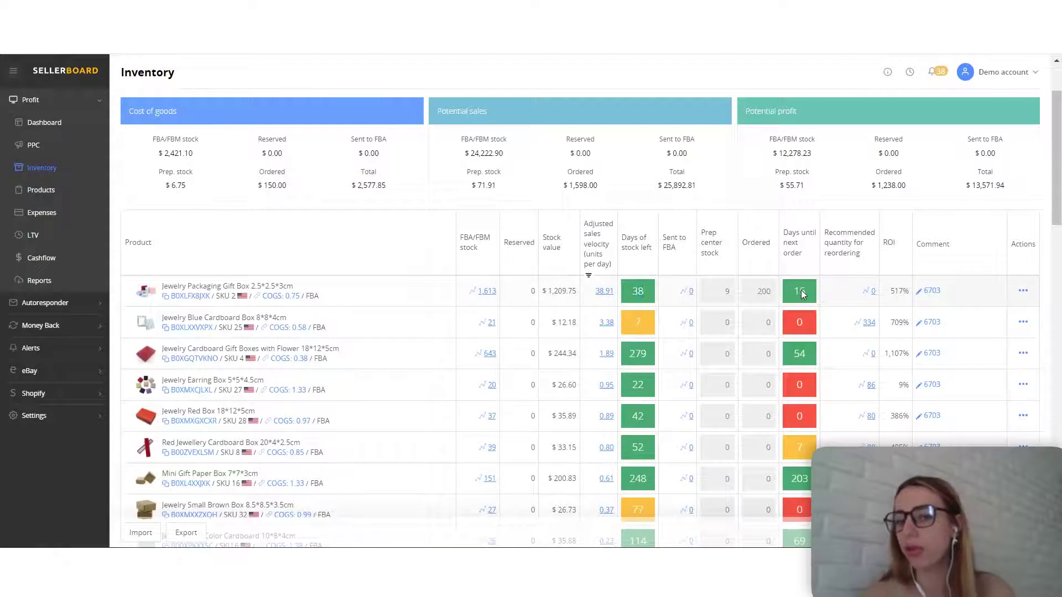
double_click(801, 292)
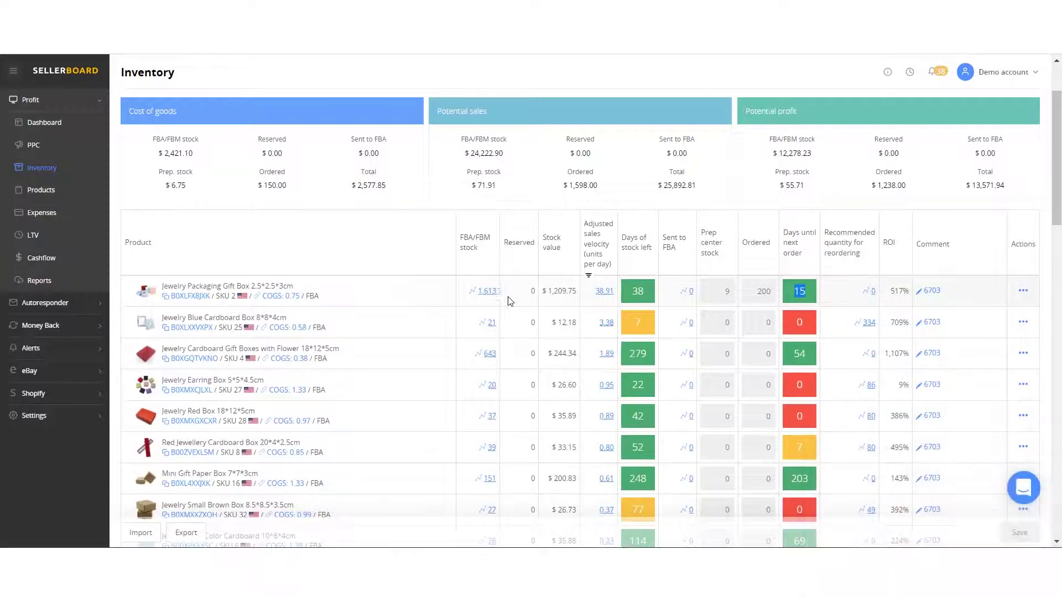
left_click_drag(895, 291, 965, 292)
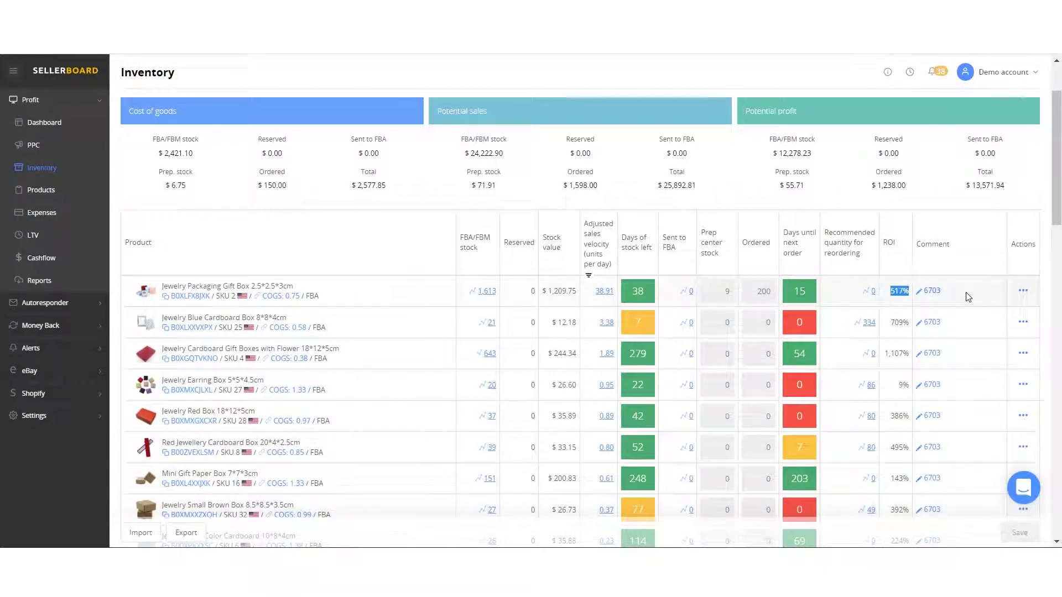
- Open the first product's settings and view its 35-day manufacturing and 10-day shipping times
left_click(1024, 292)
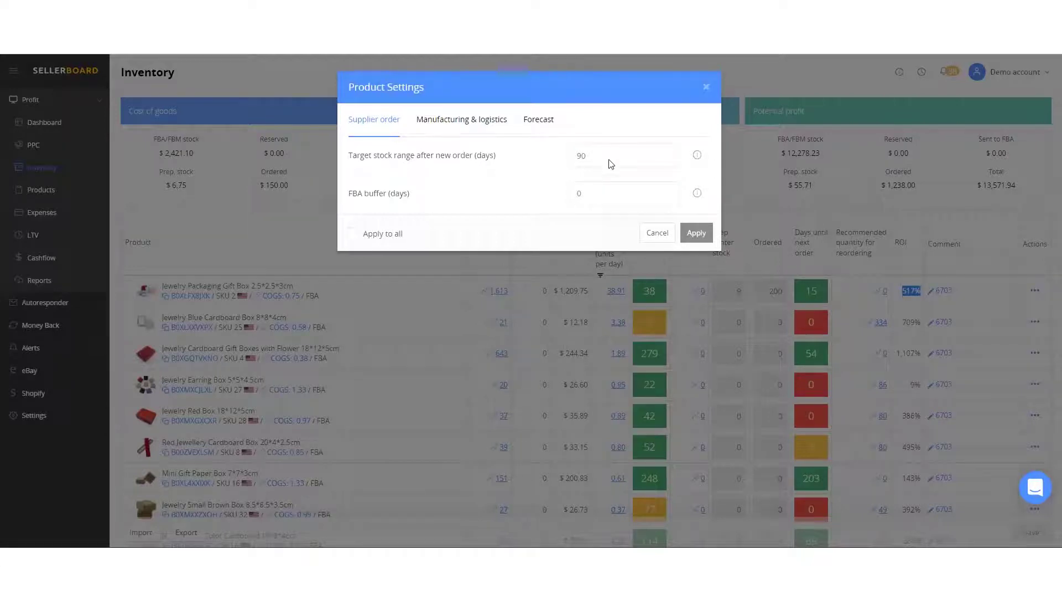
left_click(575, 191)
left_click(455, 120)
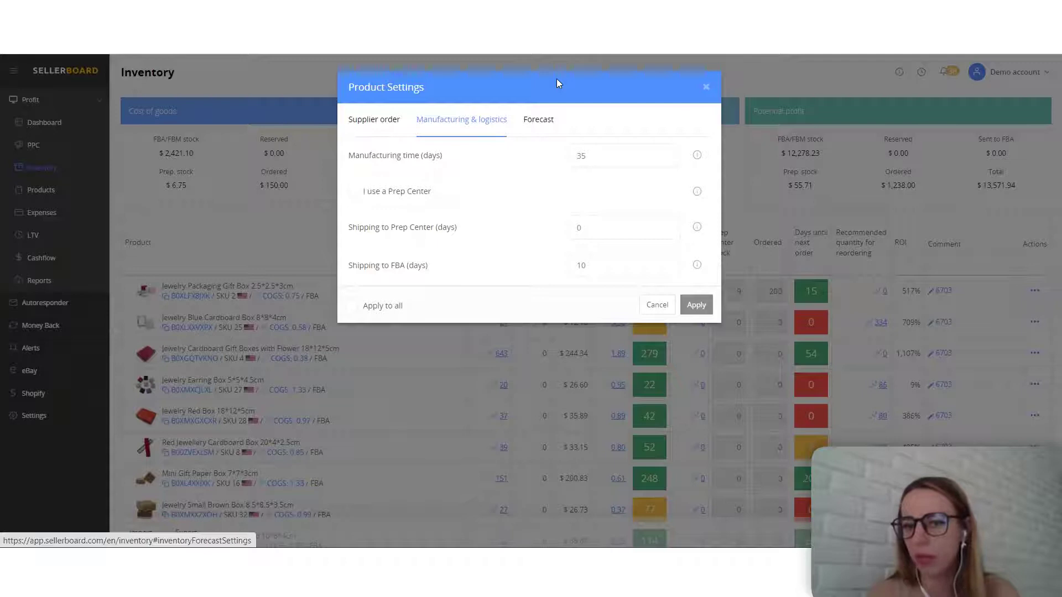
- Review the Forecast tab's 3, 7 and 30-day velocity rows, then close Product Settings
left_click(539, 123)
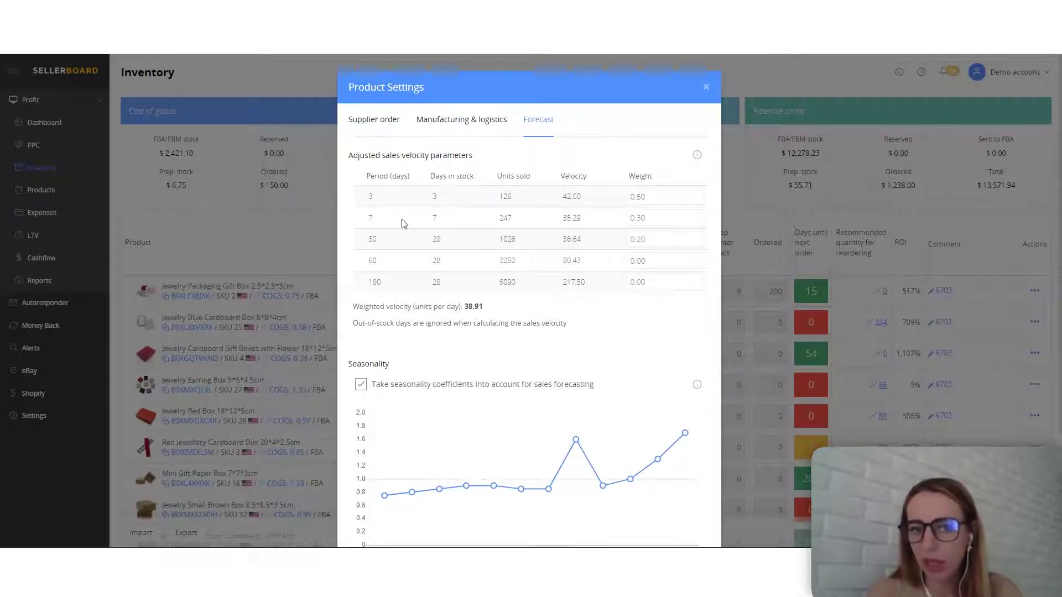
left_click_drag(407, 243, 444, 174)
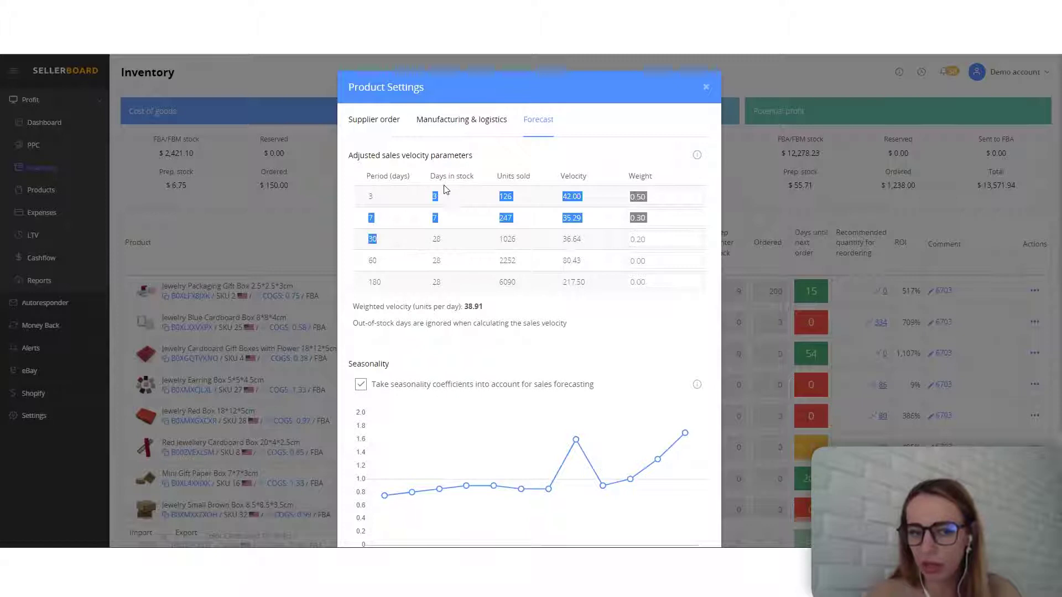
left_click(444, 190)
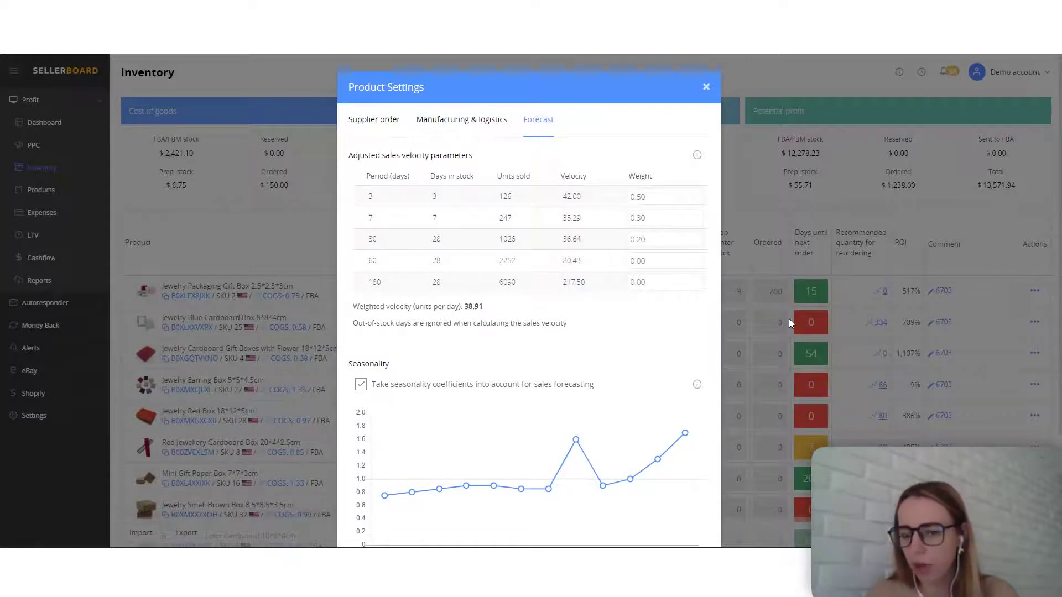
left_click(1046, 279)
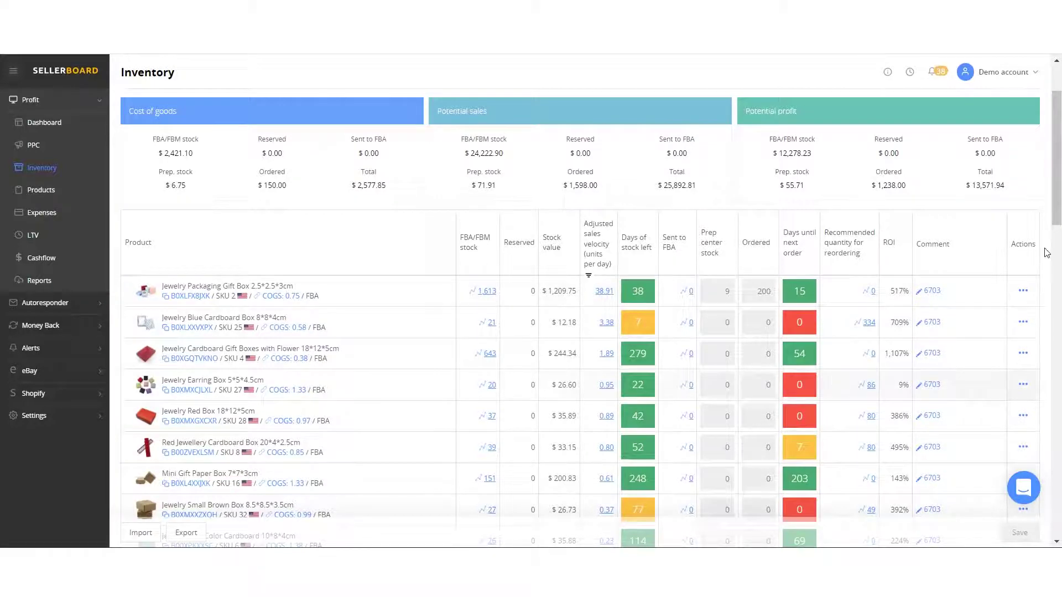
left_click(948, 293)
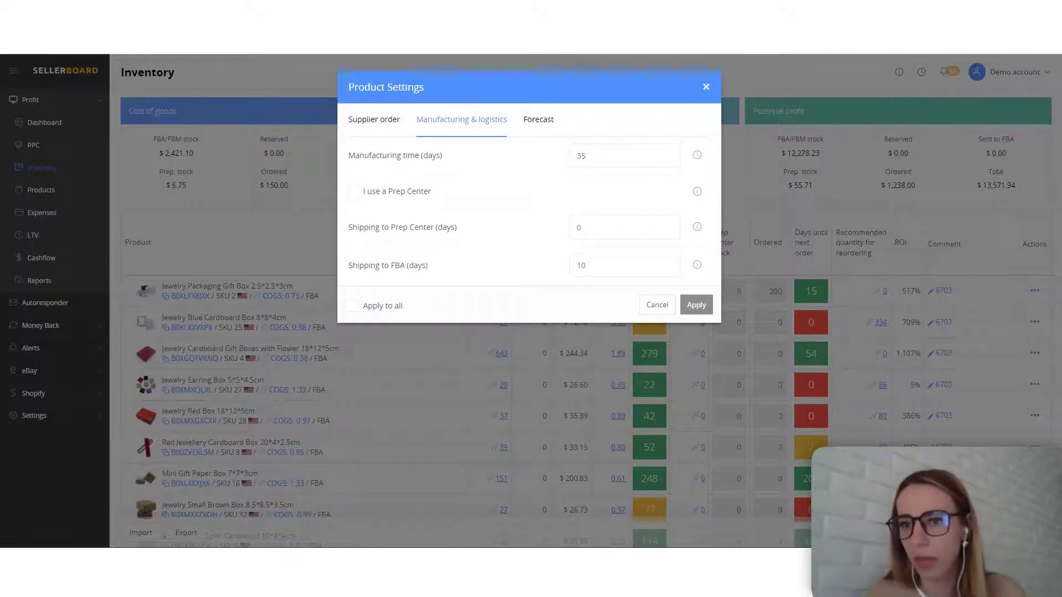
key("Escape")
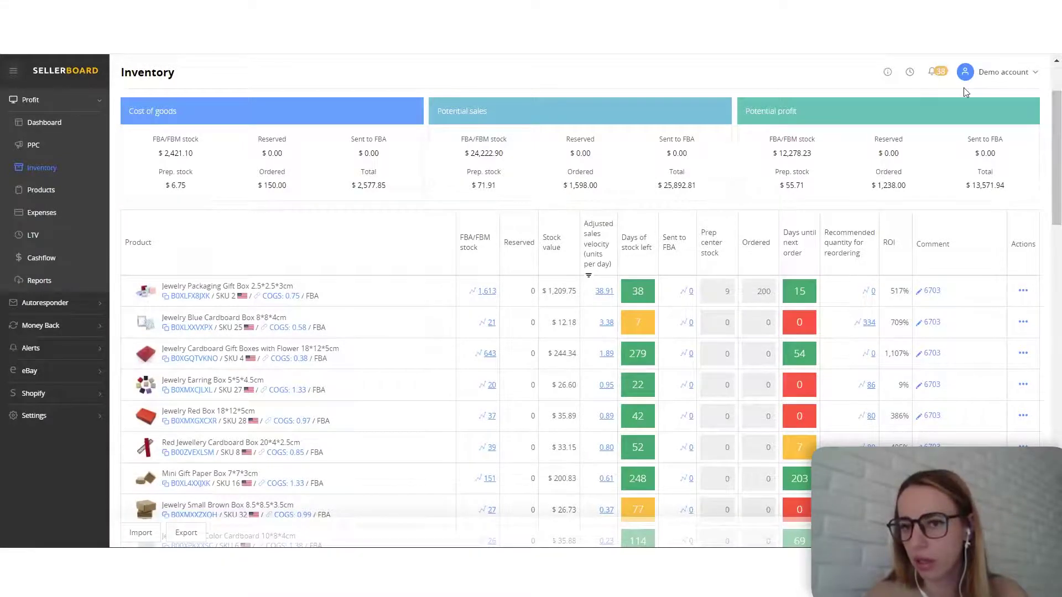
left_click(937, 75)
left_click(1035, 93)
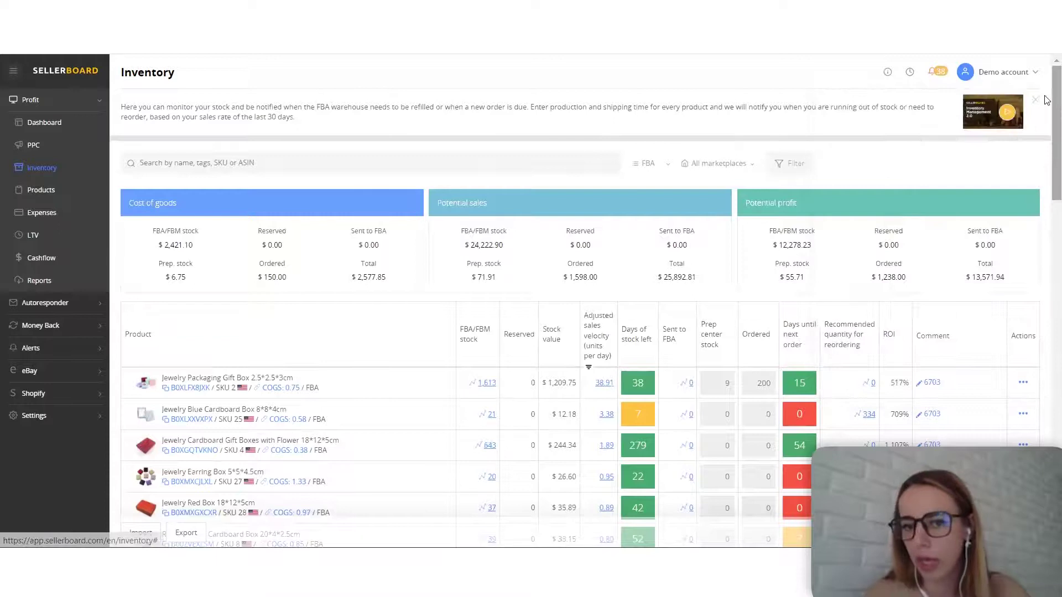
scroll(1047, 145, "down", 1)
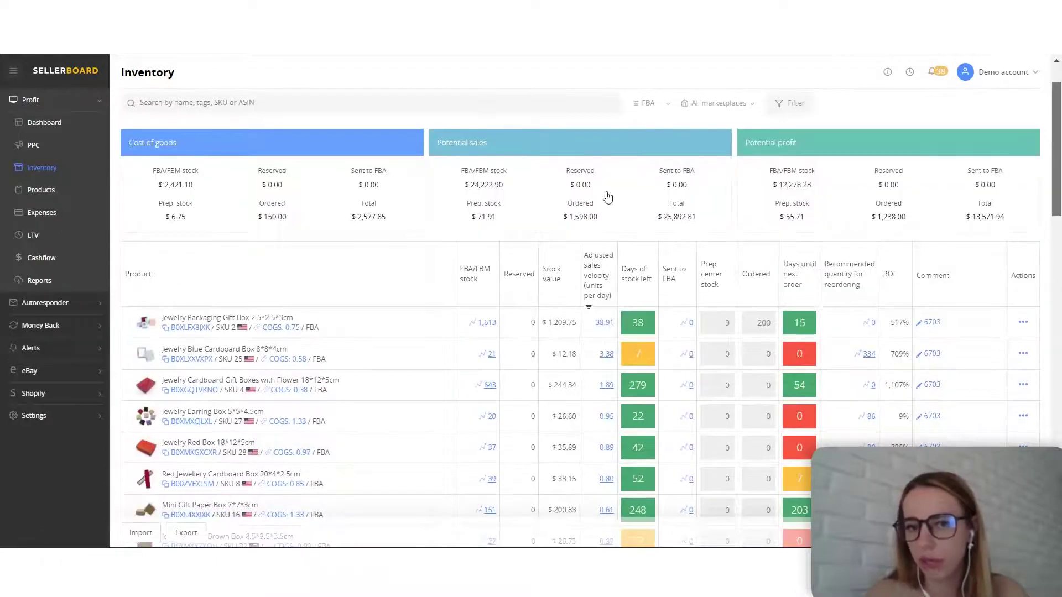
scroll(633, 216, "down", 2)
double_click(649, 216)
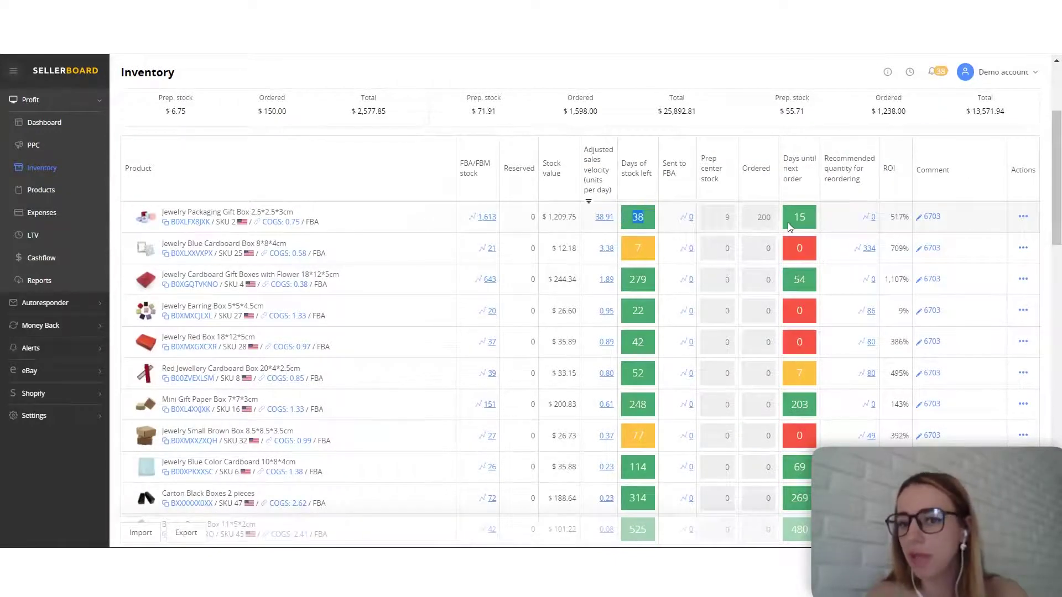
double_click(809, 217)
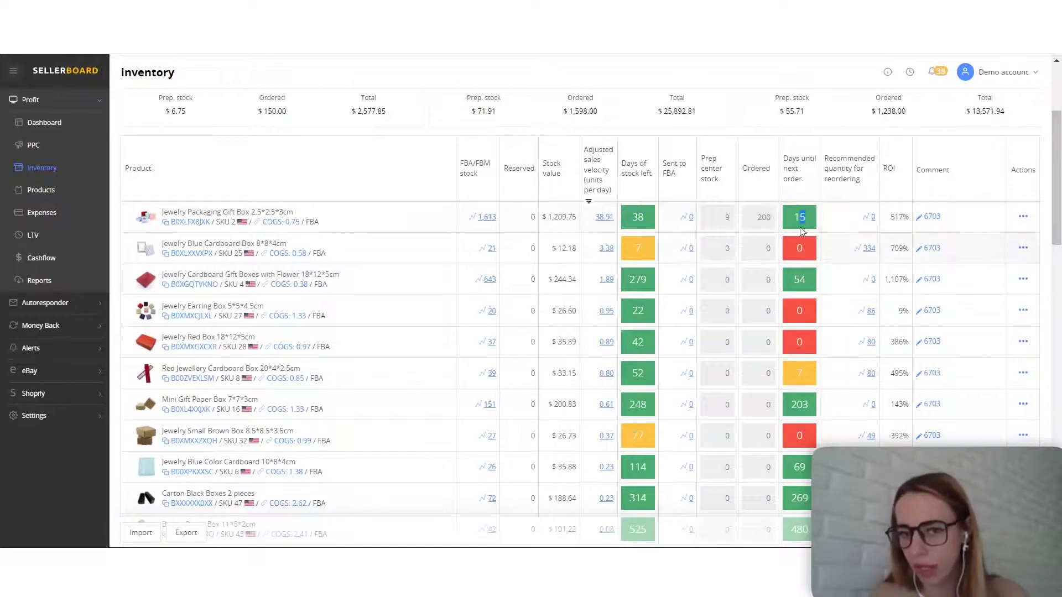
double_click(799, 372)
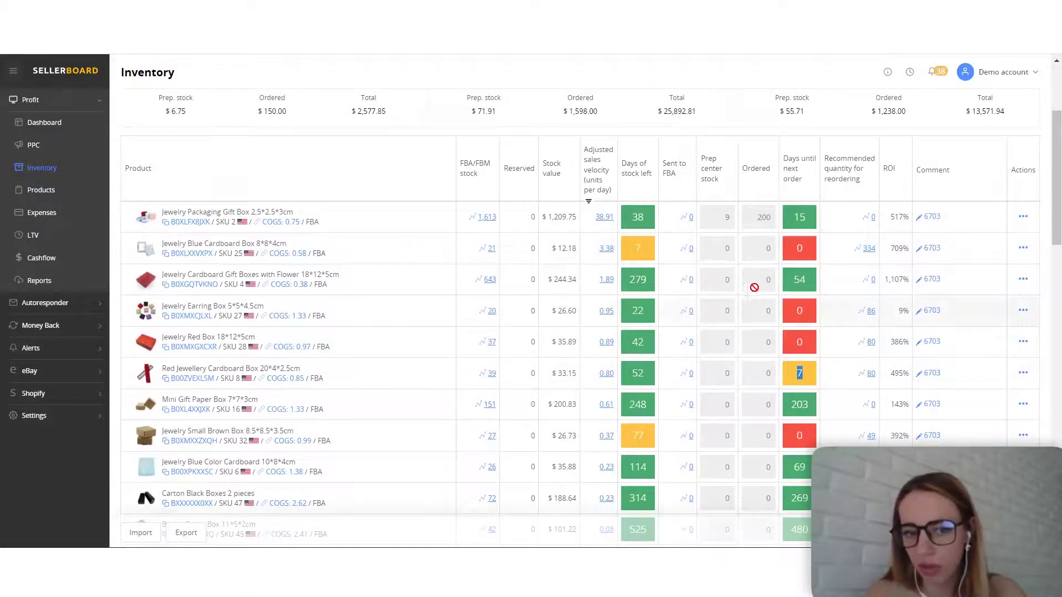
scroll(937, 73, "up", 1)
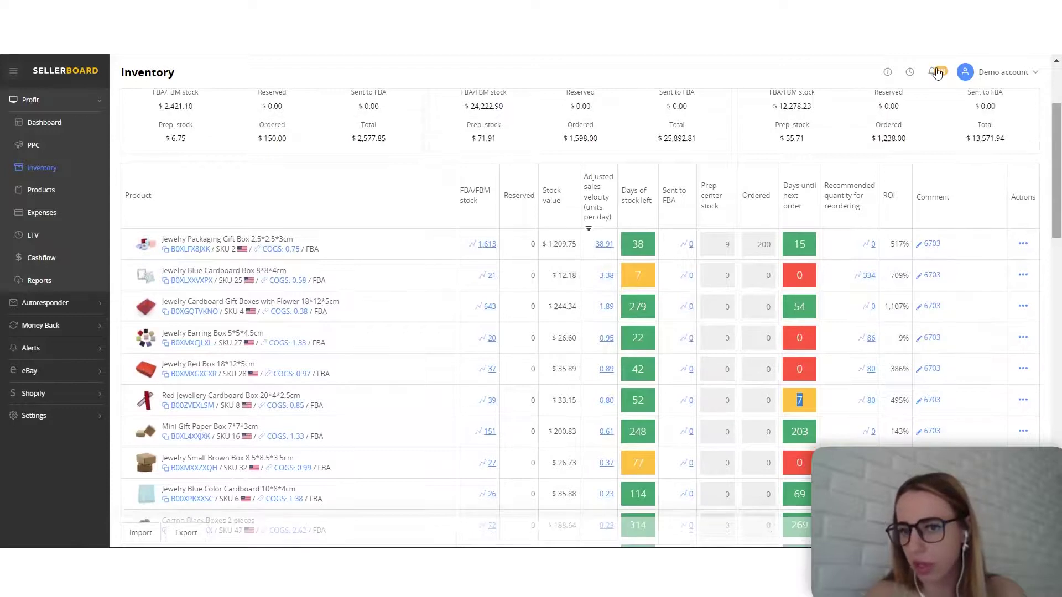
scroll(936, 73, "up", 3)
left_click(936, 74)
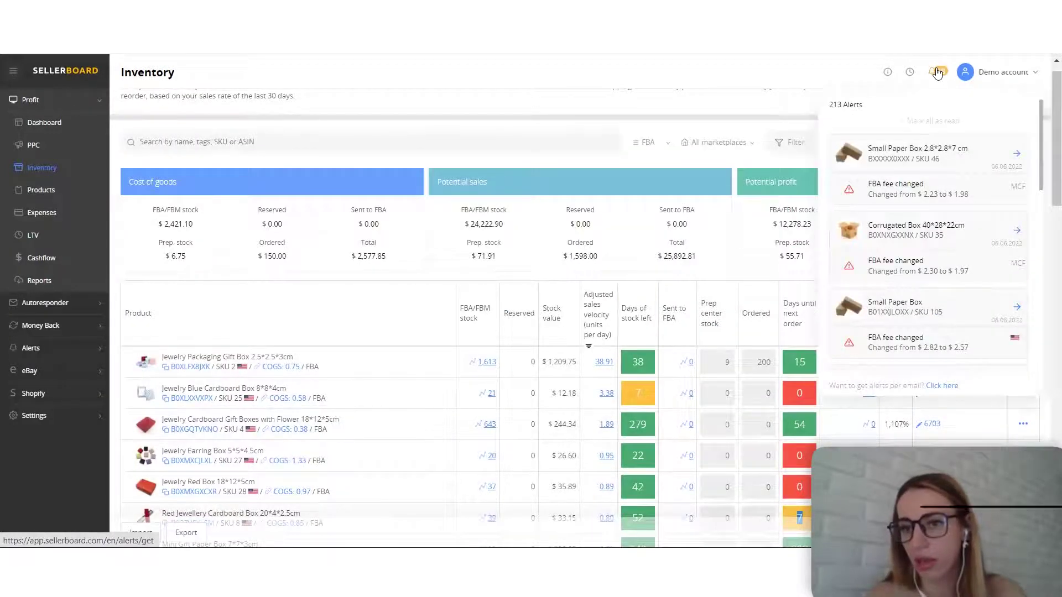
left_click(1046, 153)
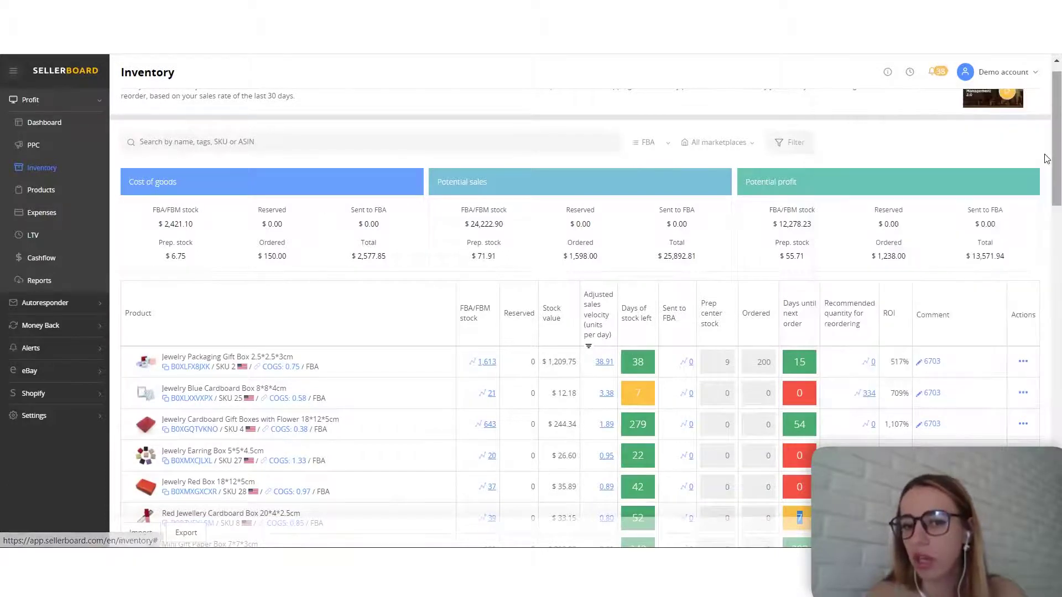
scroll(991, 161, "down", 3)
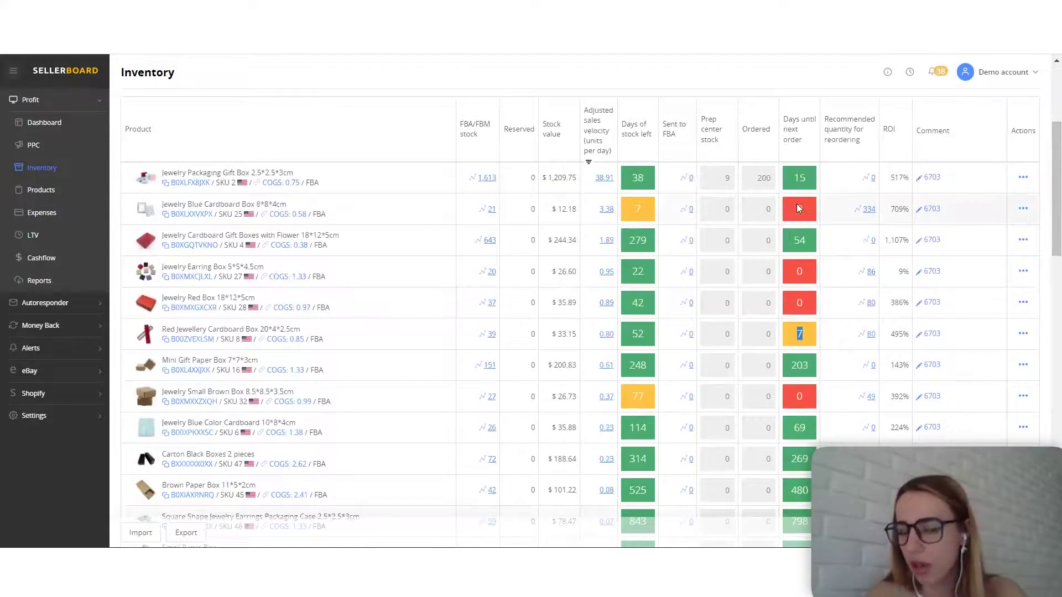
double_click(800, 207)
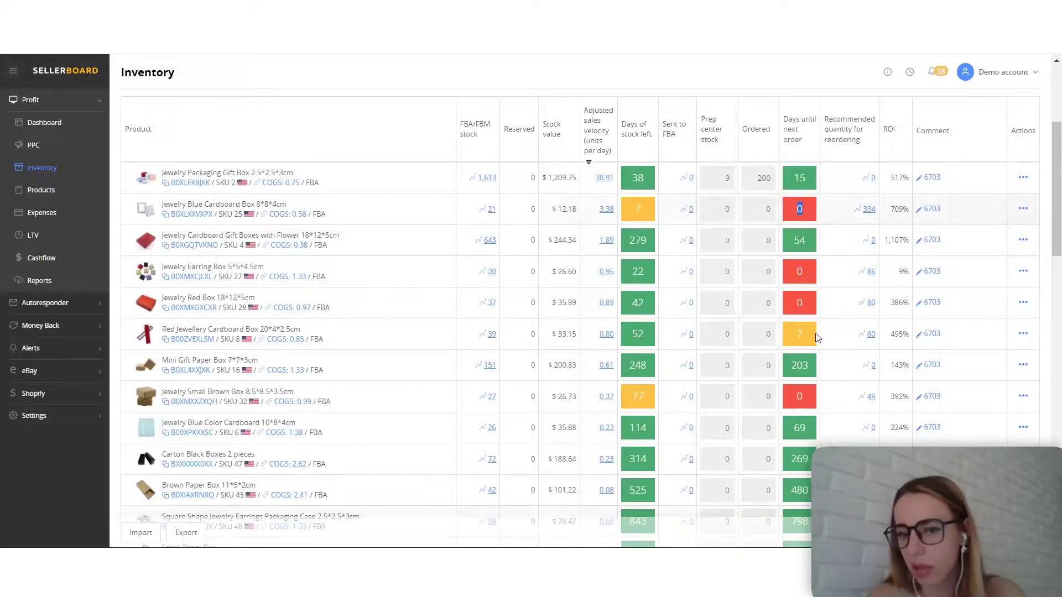
double_click(801, 331)
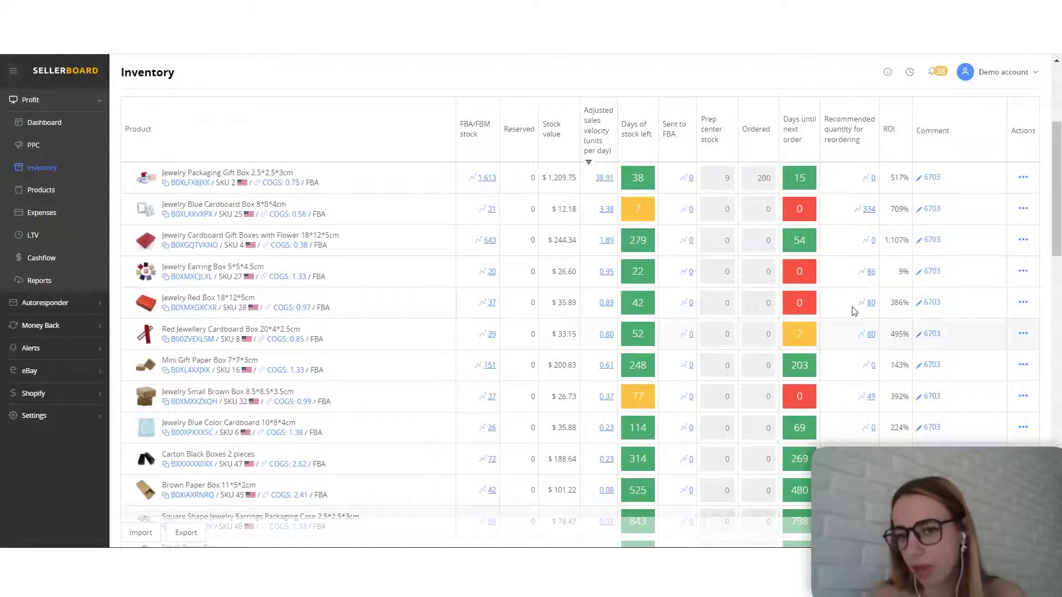
scroll(1047, 217, "down", 5)
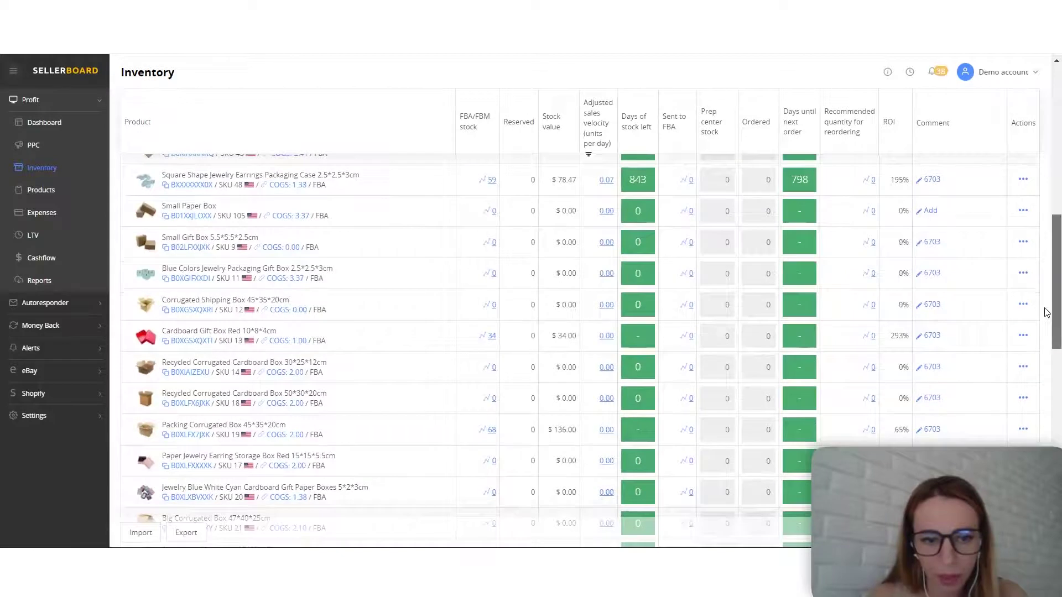
scroll(242, 308, "up", 5)
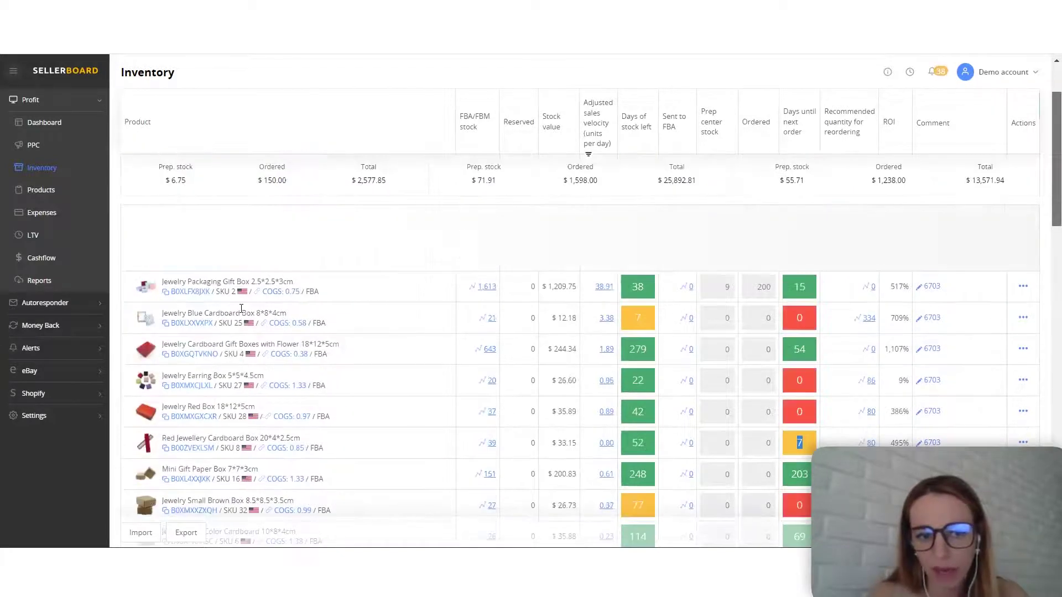
double_click(313, 291)
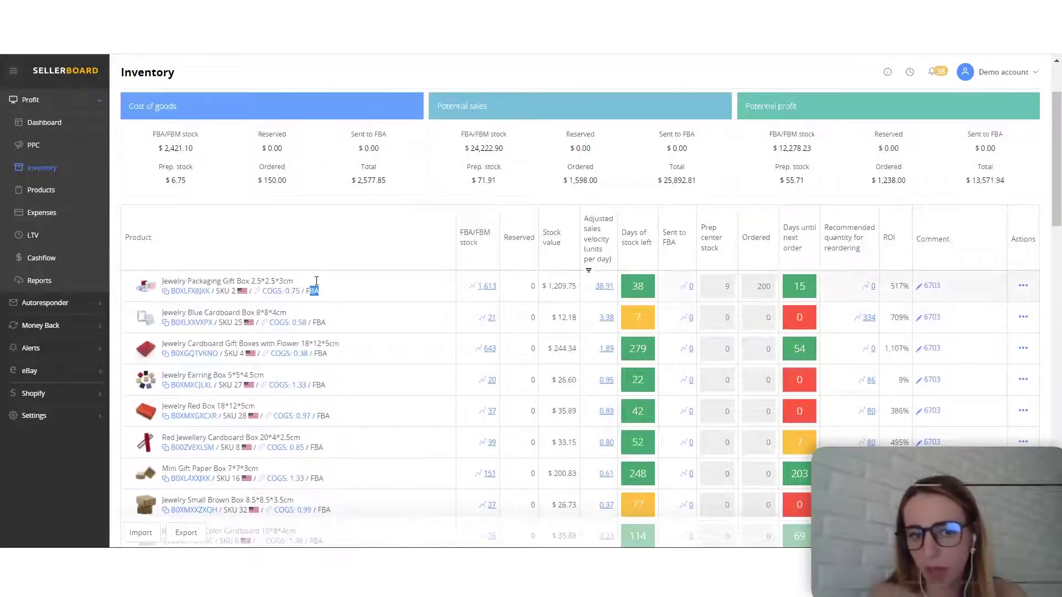
left_click_drag(317, 281, 300, 291)
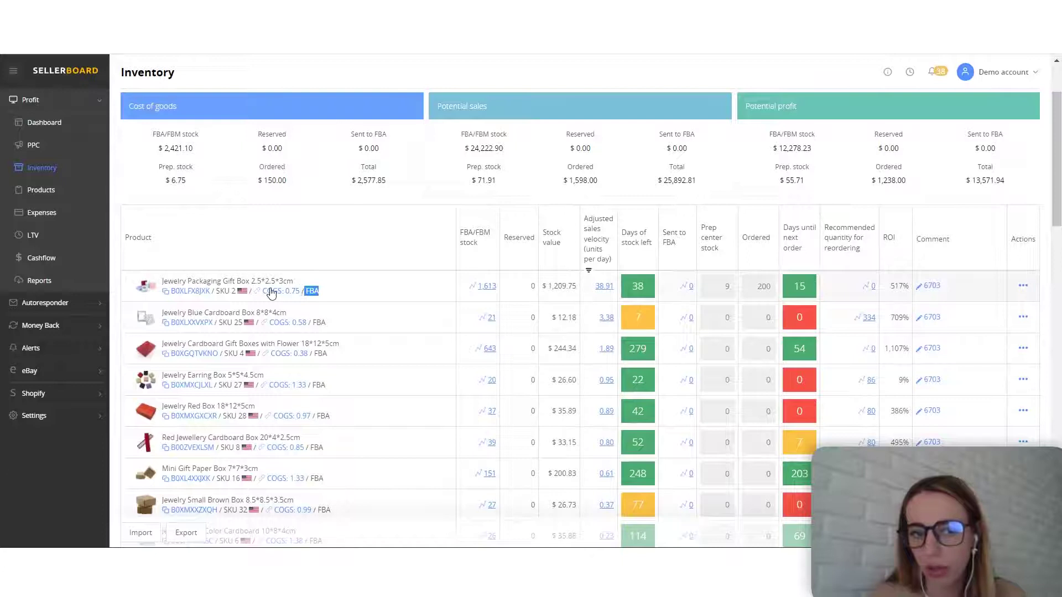
left_click(322, 294)
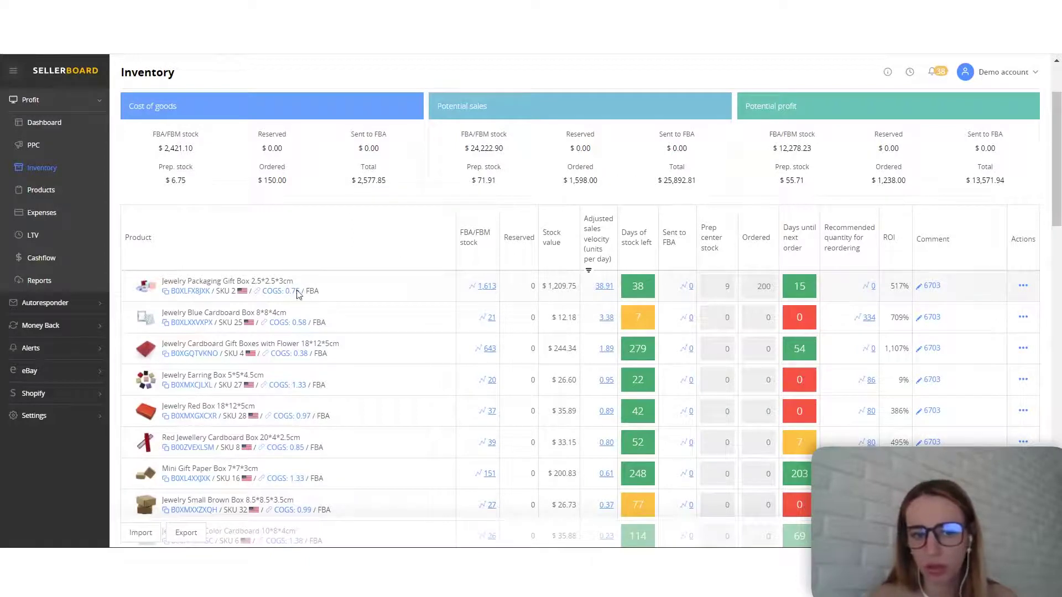
left_click_drag(332, 293, 297, 292)
left_click(302, 298)
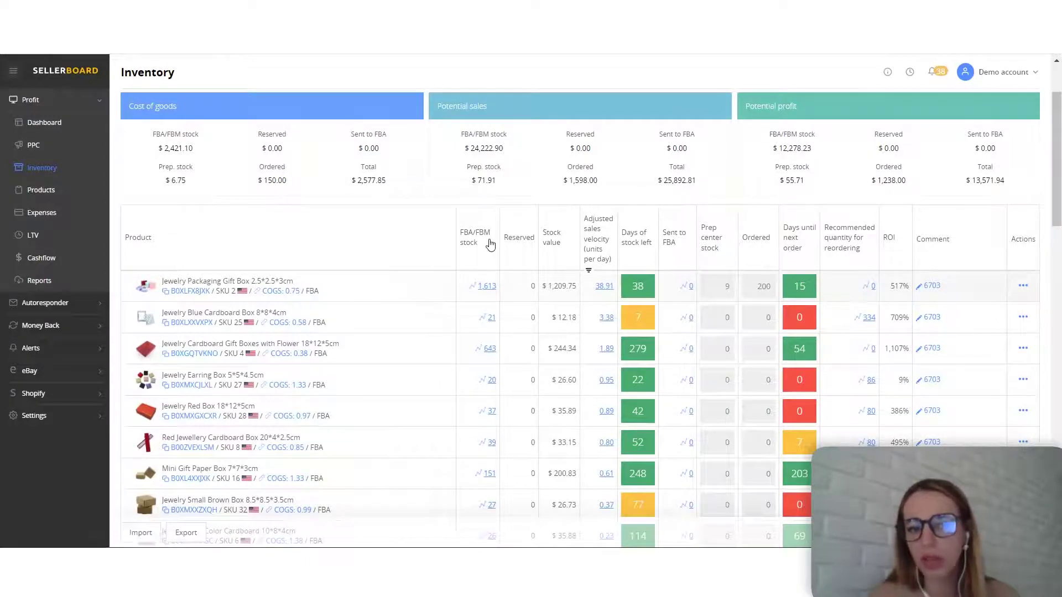
left_click_drag(334, 293, 306, 291)
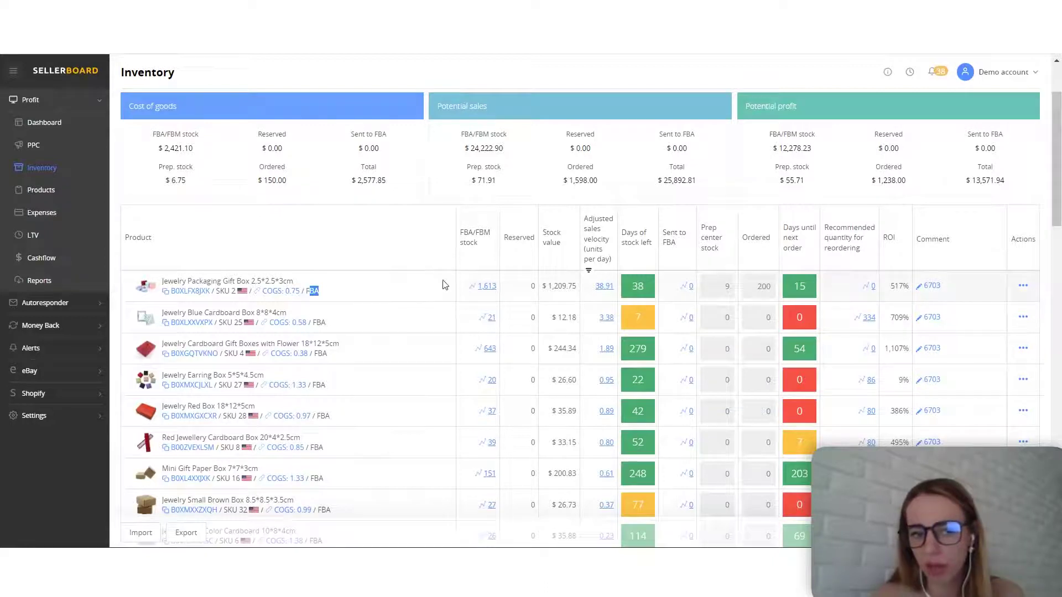
left_click_drag(443, 285, 307, 291)
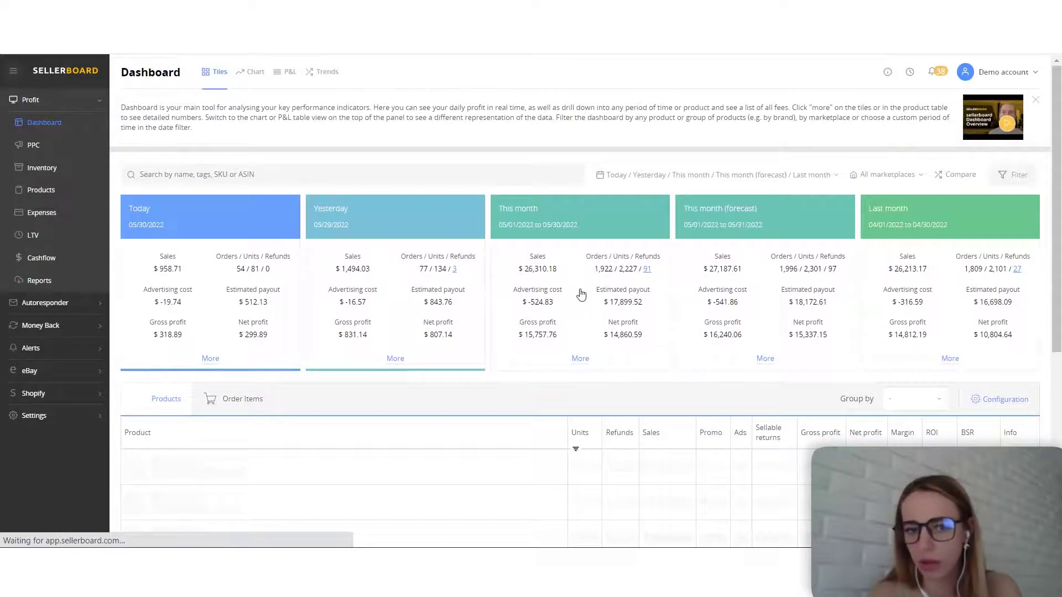
- Switch the Dashboard to This month and expand its Sales (Organic/PPC) and Expenses breakdown
left_click(584, 359)
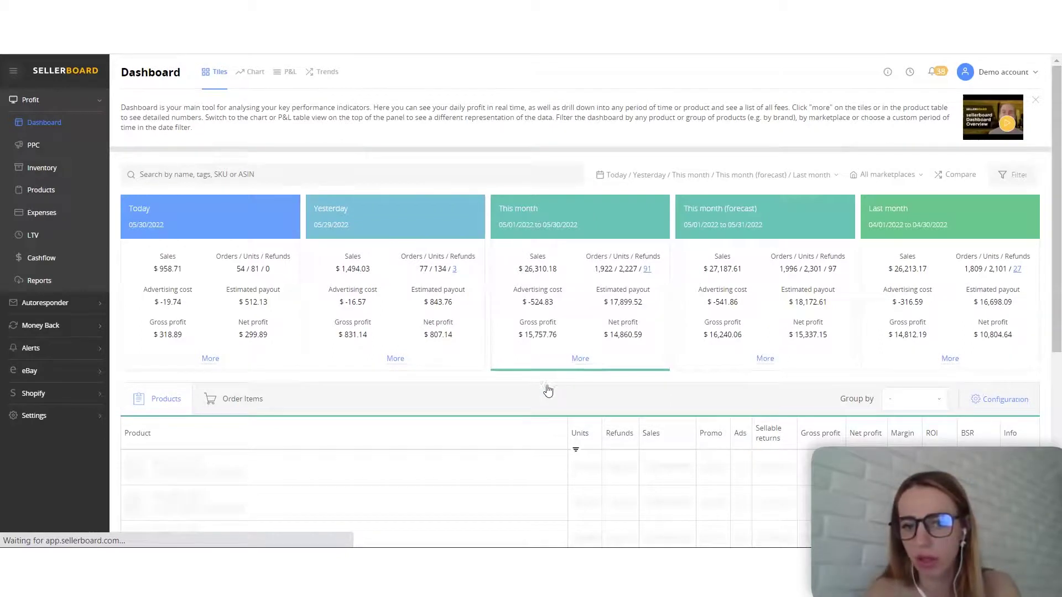
left_click(577, 358)
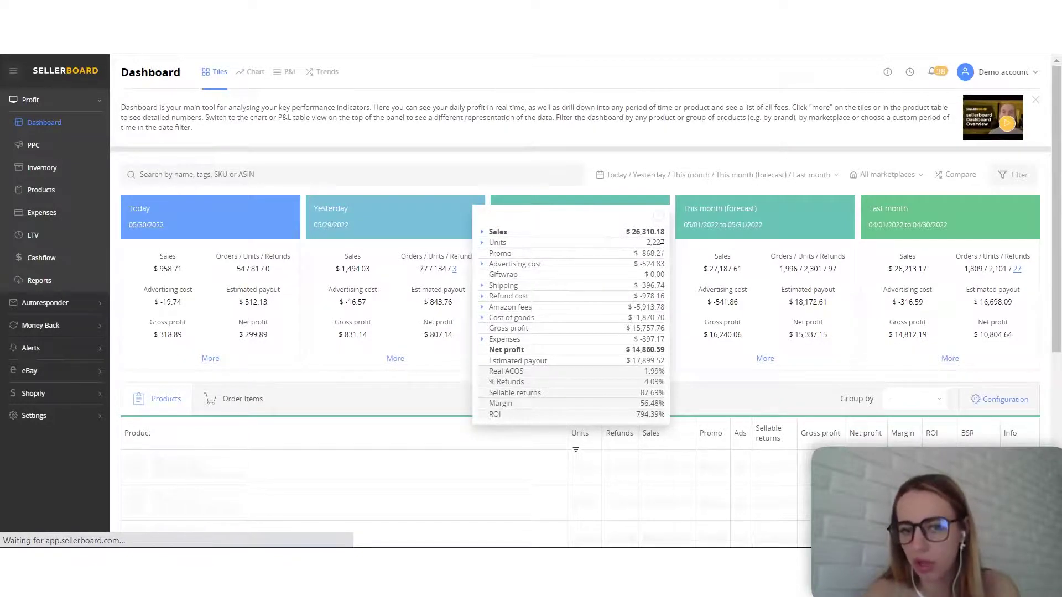
left_click(514, 233)
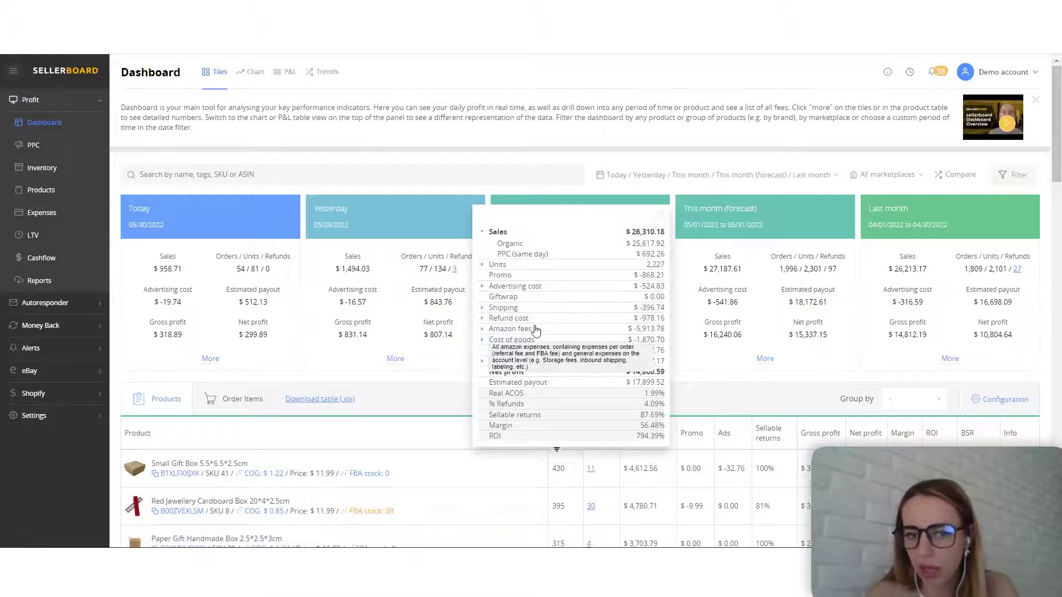
mouse_move(577, 339)
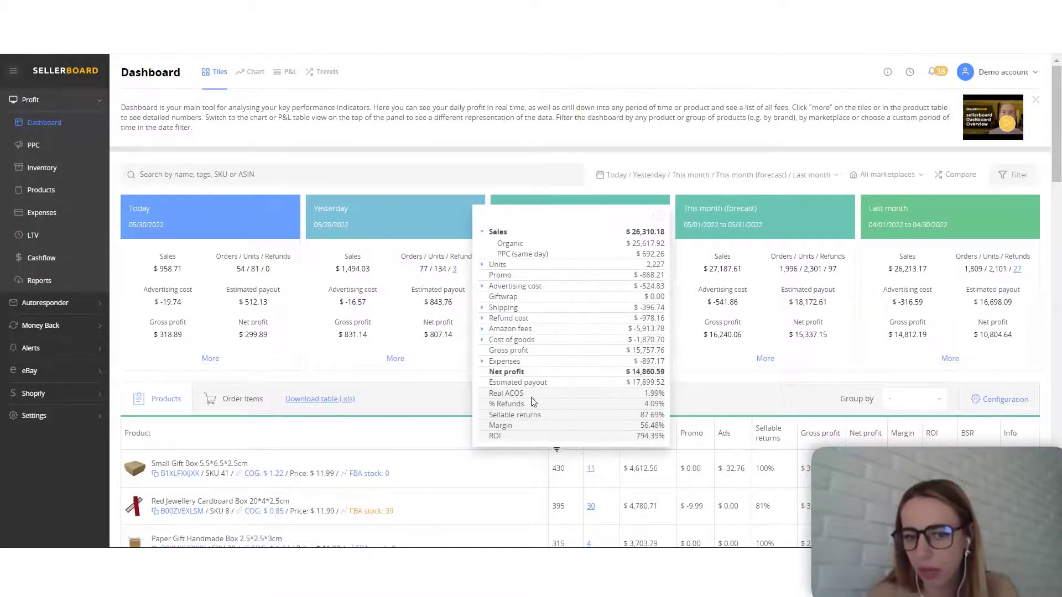
left_click(495, 363)
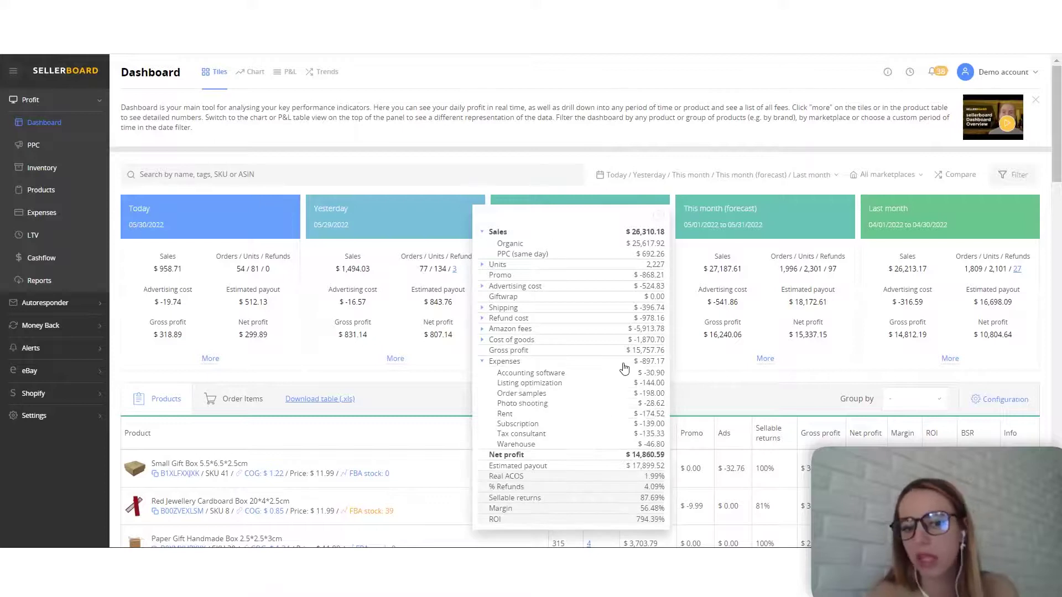
left_click(643, 154)
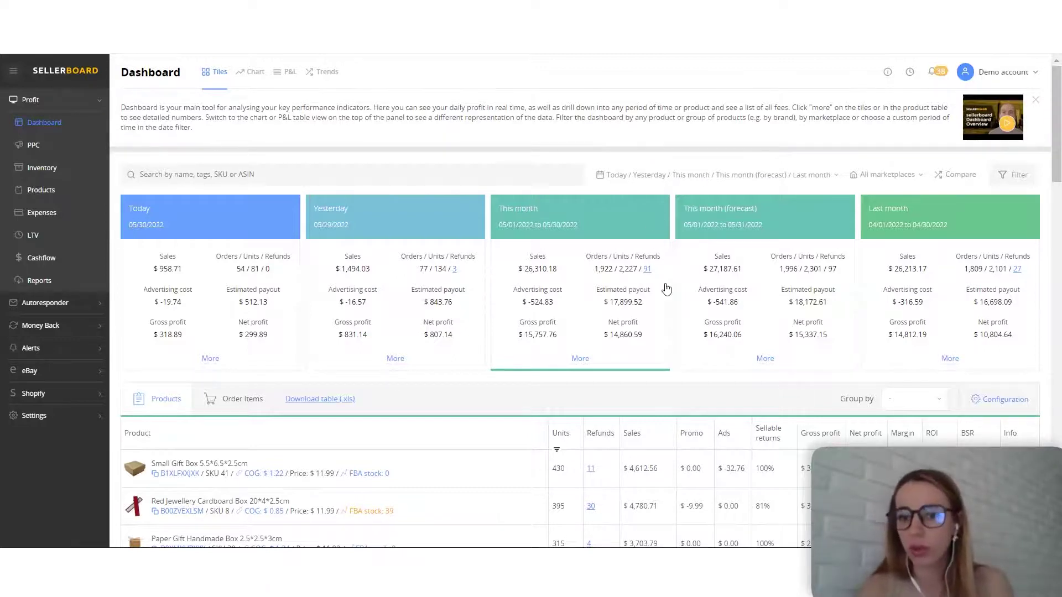
- Open the pie chart of this month's 91 refunds by return reason
left_click(647, 270)
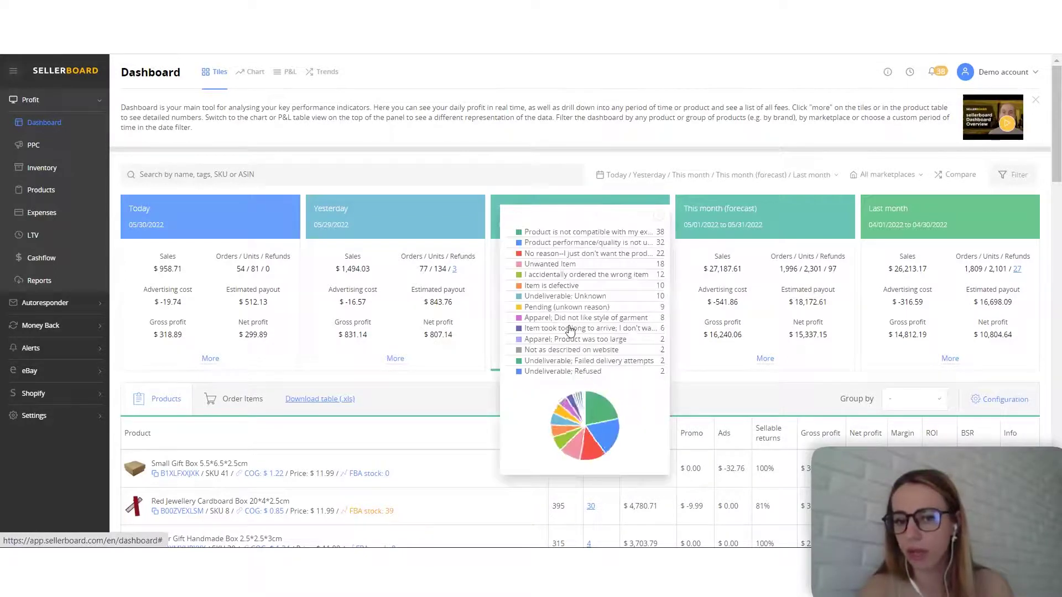
mouse_move(579, 413)
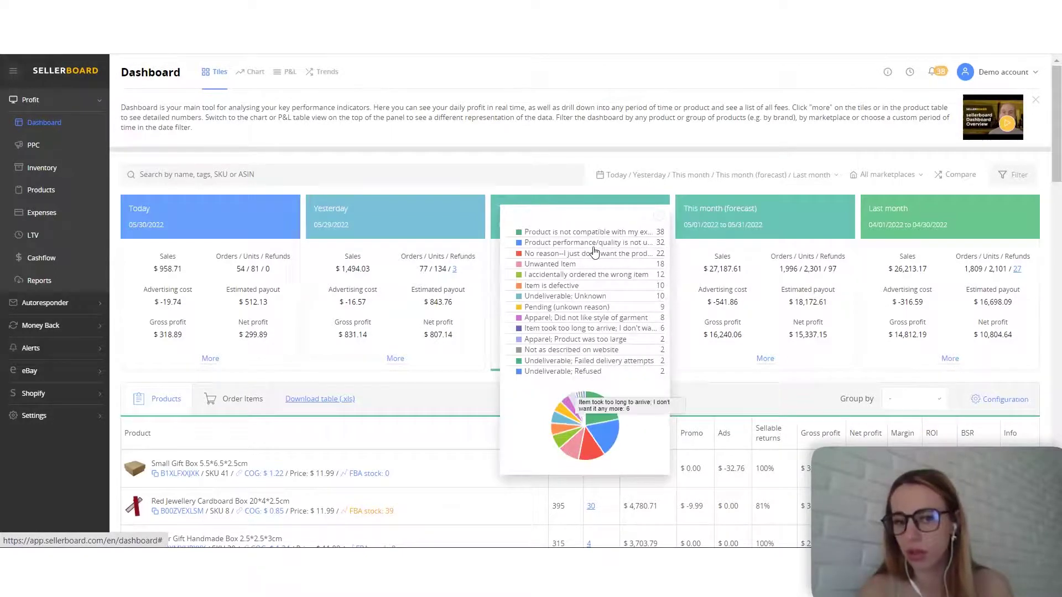